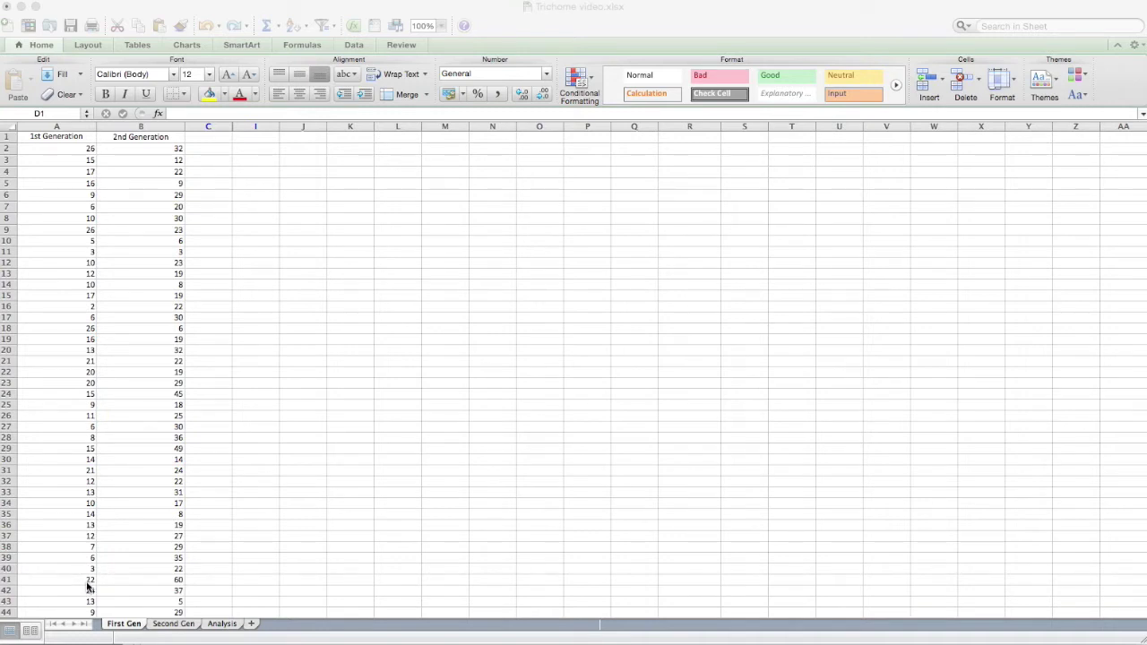
- Unhide the hidden columns between columns C and I on the First Gen sheet
{"action": "left_click", "coordinate": [213, 129]}
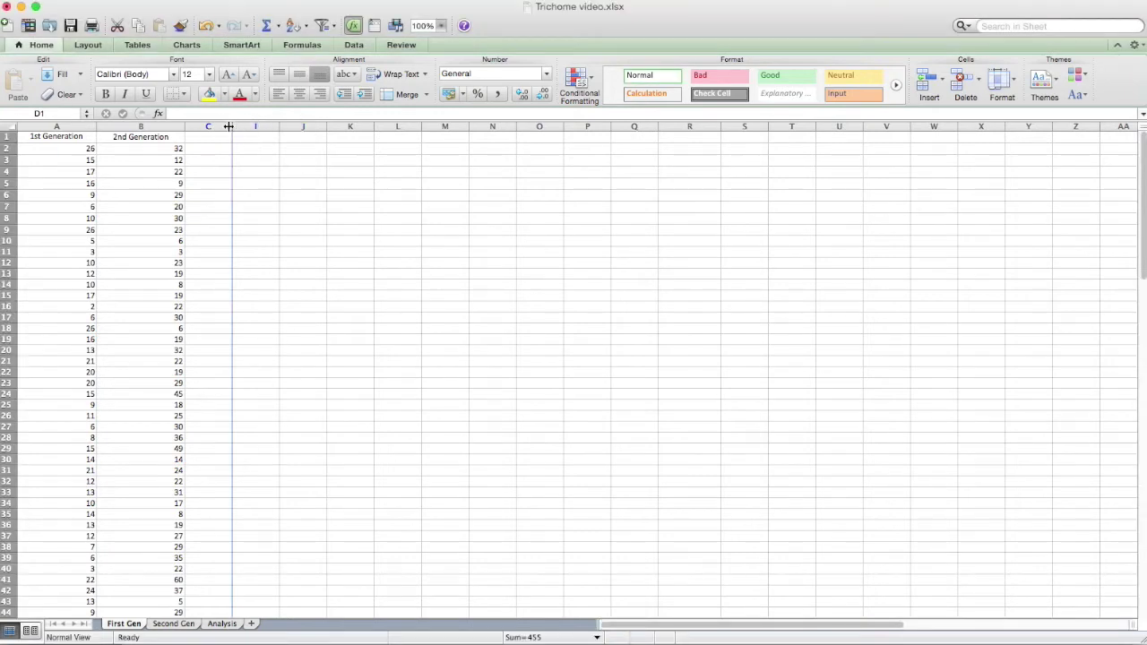
{"action": "left_click_drag", "start_coordinate": [214, 126], "coordinate": [268, 127]}
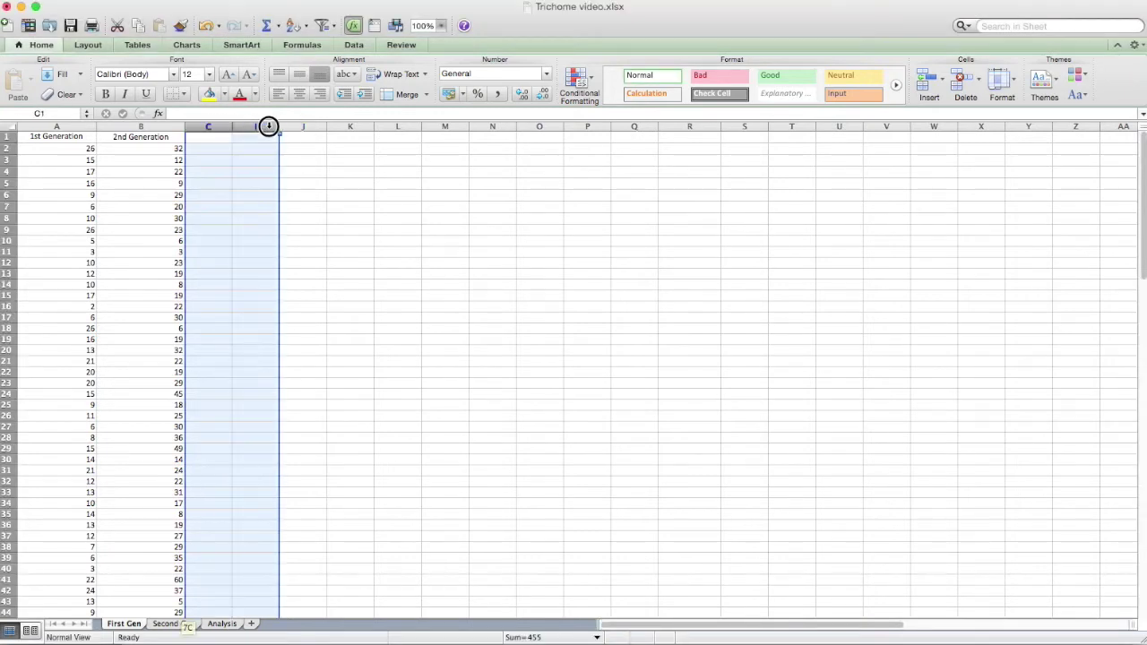
{"action": "right_click", "coordinate": [234, 162]}
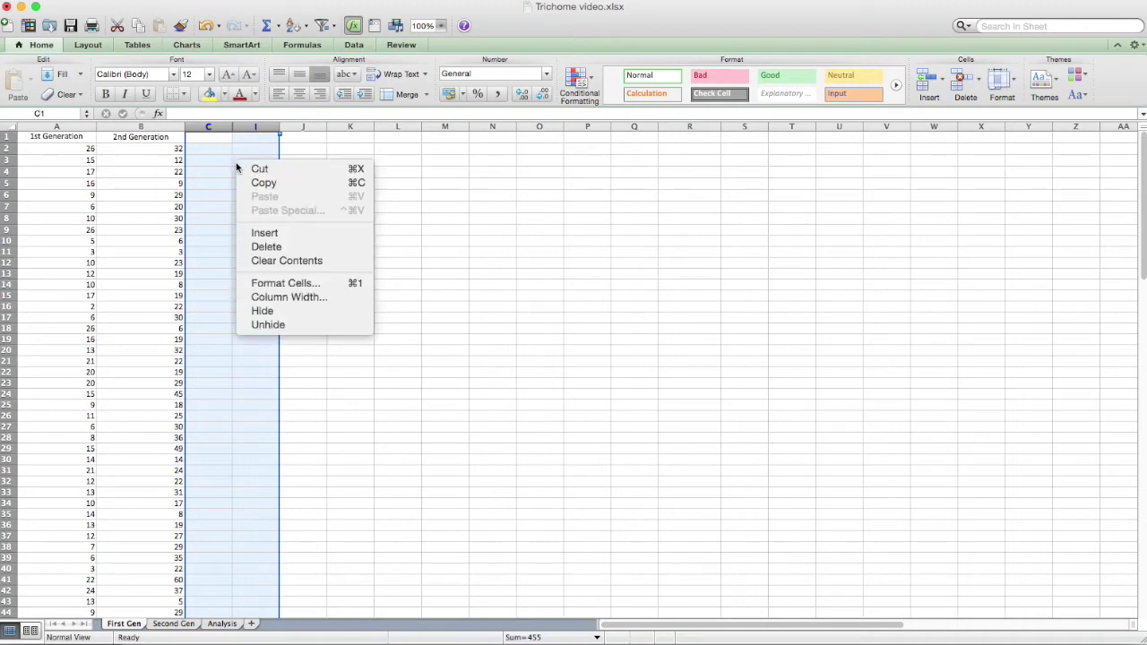
{"action": "left_click", "coordinate": [281, 324]}
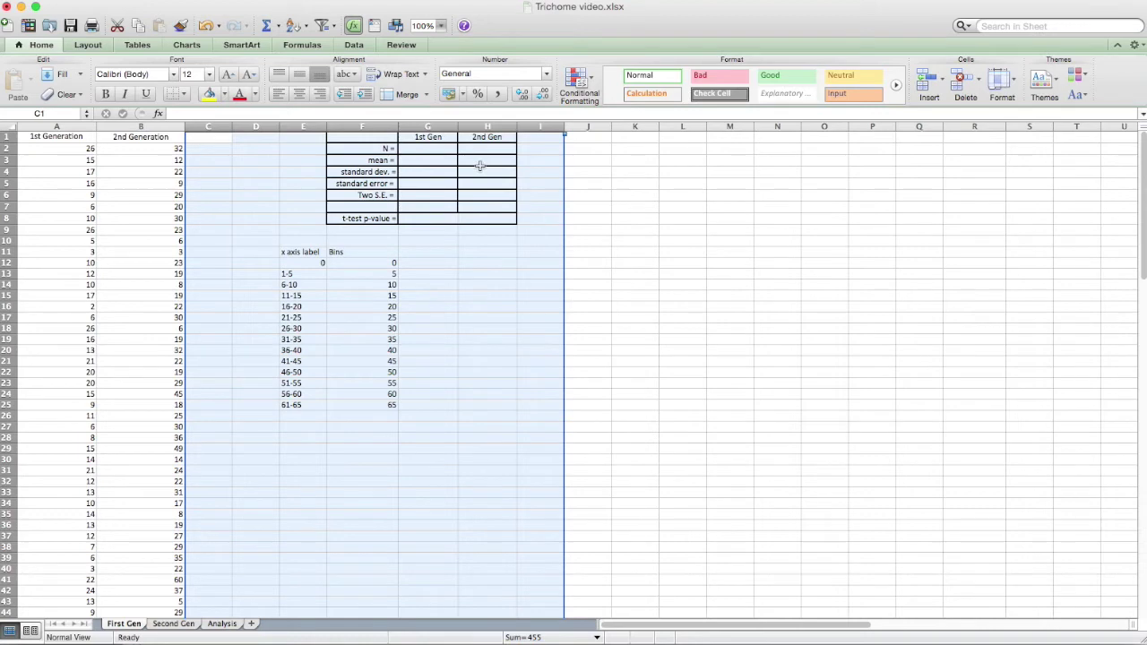
{"action": "left_click", "coordinate": [436, 273]}
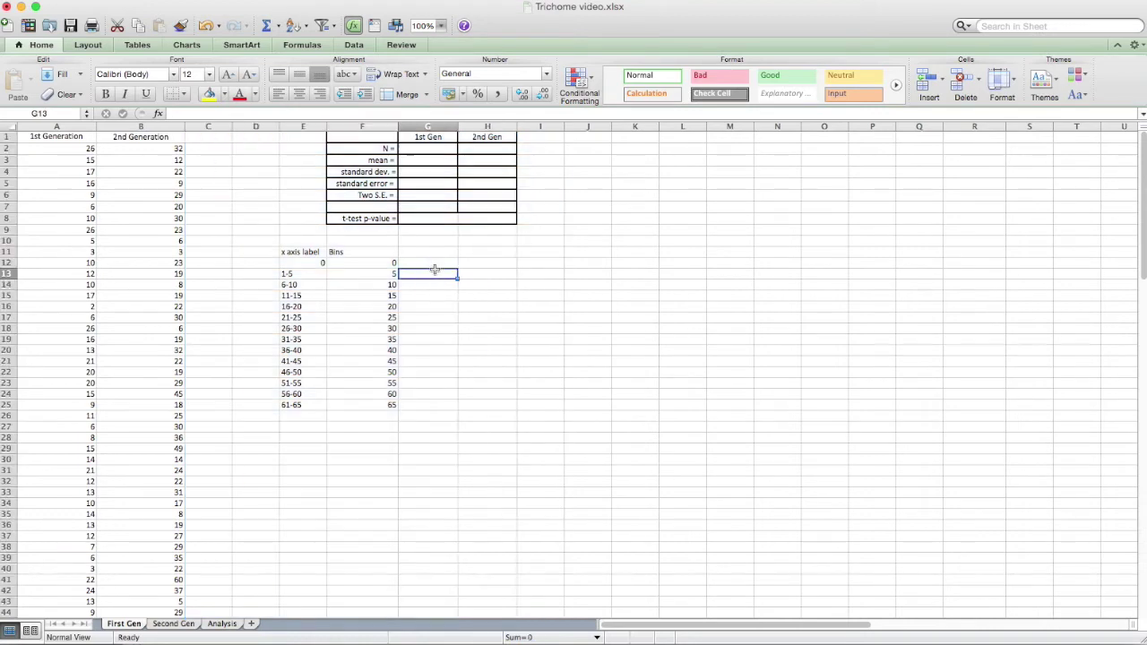
{"action": "left_click", "coordinate": [378, 263]}
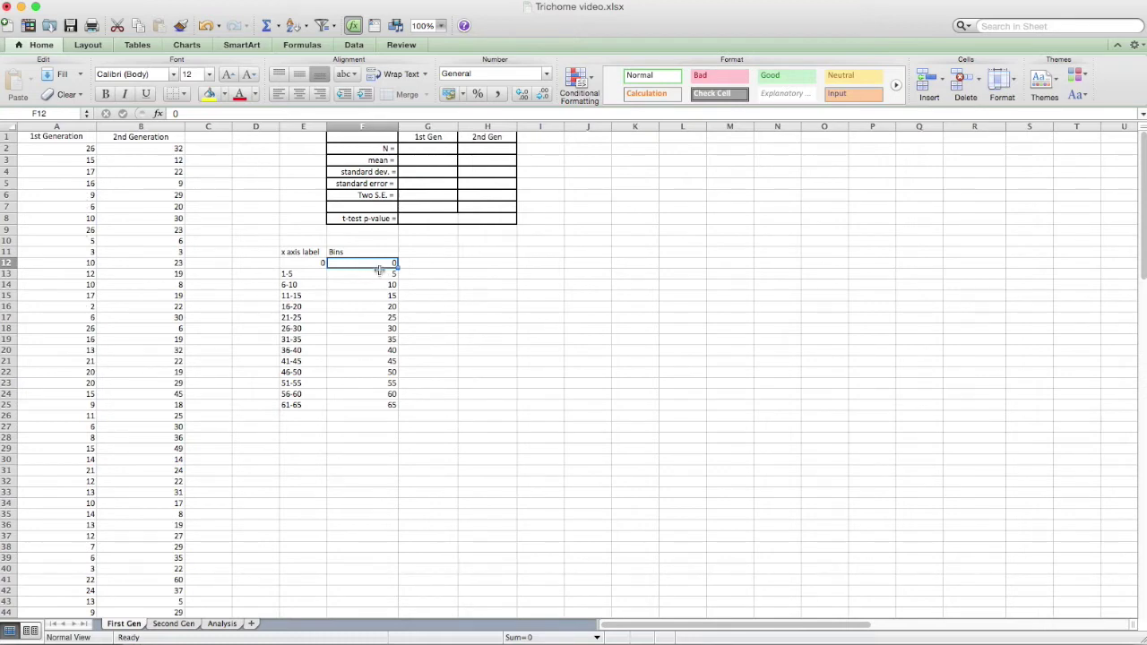
- Start a FREQUENCY formula across G12:G25 with the 1st Generation values A2:A101 as the data array
{"action": "left_click_drag", "start_coordinate": [418, 263], "coordinate": [421, 405]}
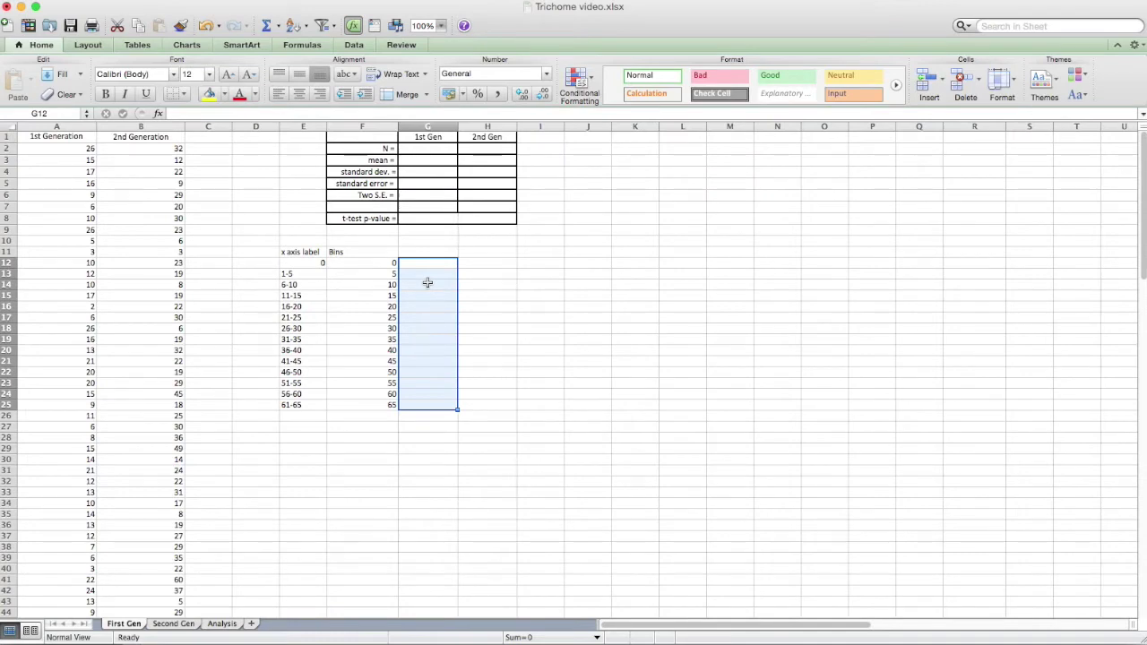
{"action": "type", "text": "="}
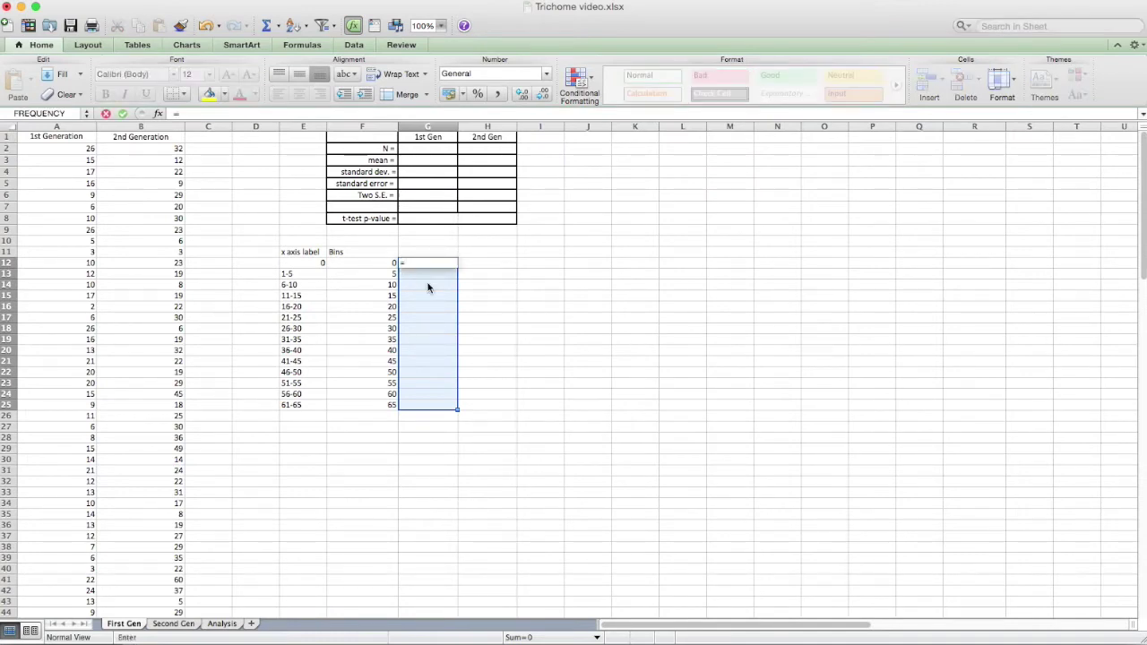
{"action": "type", "text": "F"}
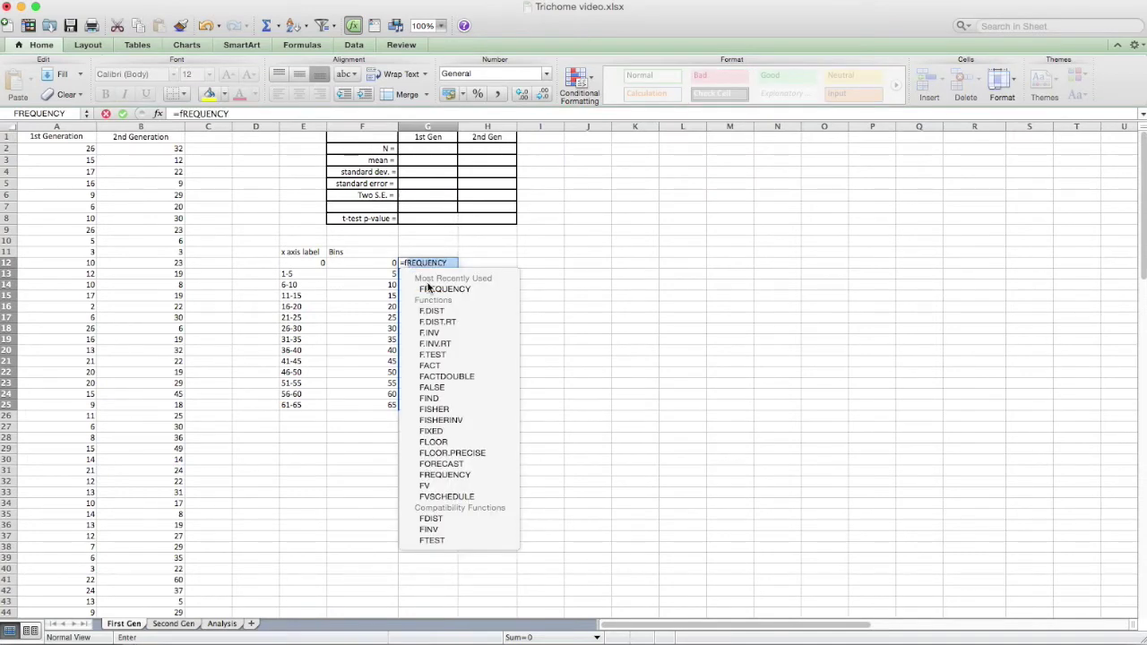
{"action": "left_click", "coordinate": [429, 288]}
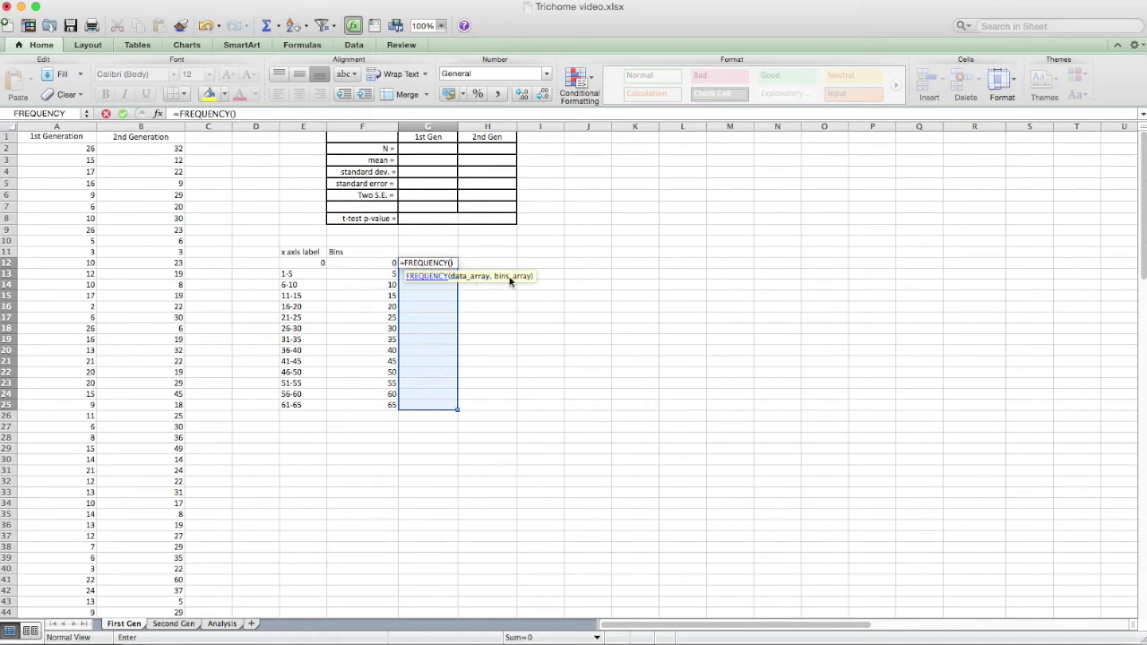
{"action": "left_click", "coordinate": [68, 151]}
{"action": "left_click_drag", "start_coordinate": [68, 154], "coordinate": [65, 279]}
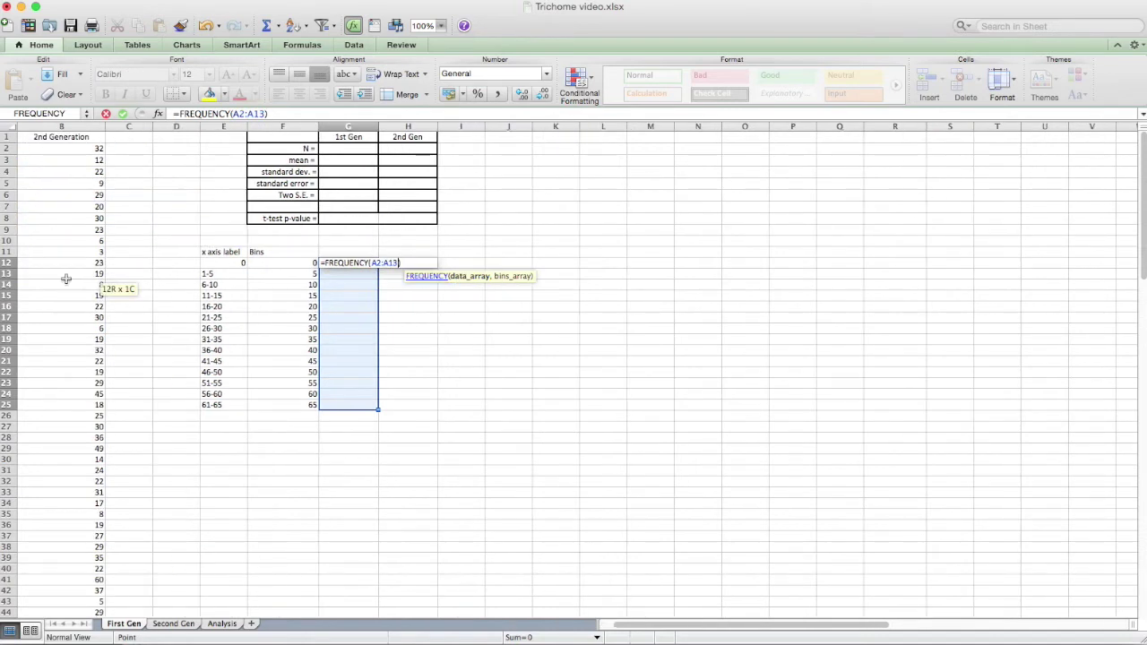
{"action": "key", "text": "super+shift+Down"}
{"action": "scroll", "coordinate": [322, 333], "scroll_direction": "up", "scroll_amount": 14}
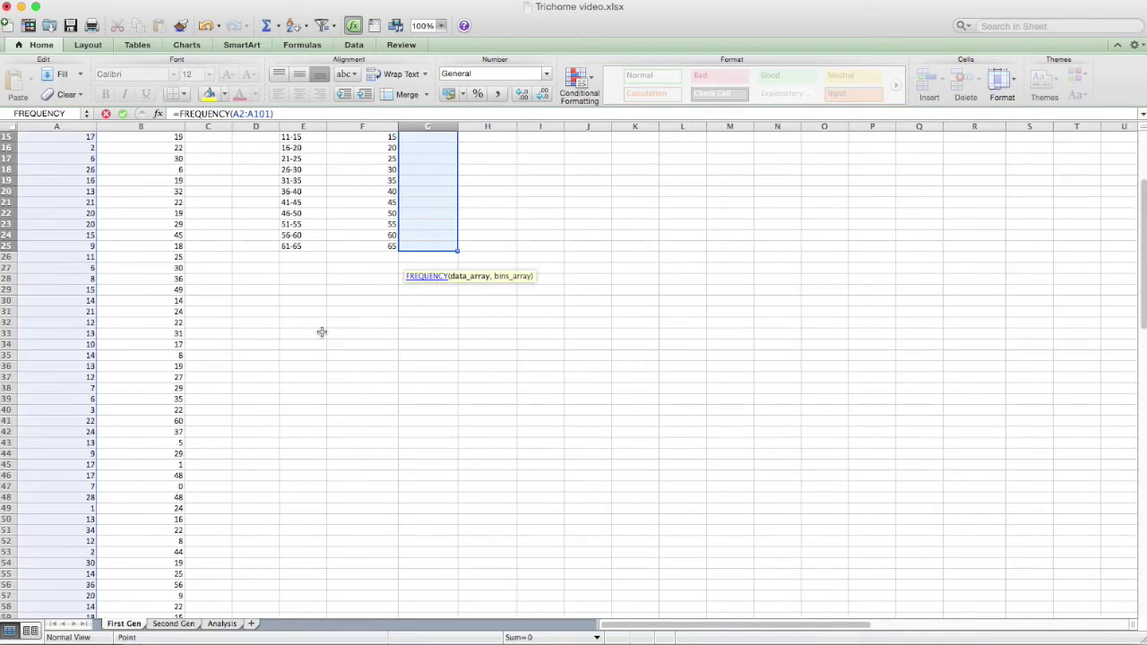
{"action": "scroll", "coordinate": [322, 333], "scroll_direction": "up", "scroll_amount": 7}
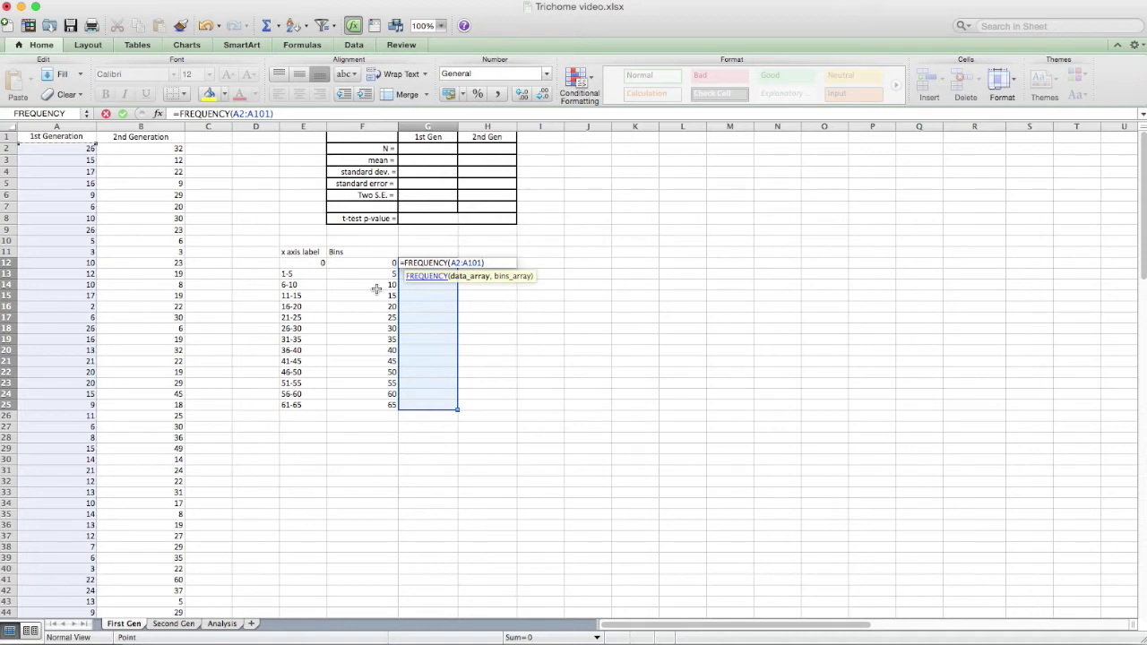
- Complete the FREQUENCY array formula with absolute bins $F$12:$F$25 and fill it across to H12:H25
{"action": "type", "text": ","}
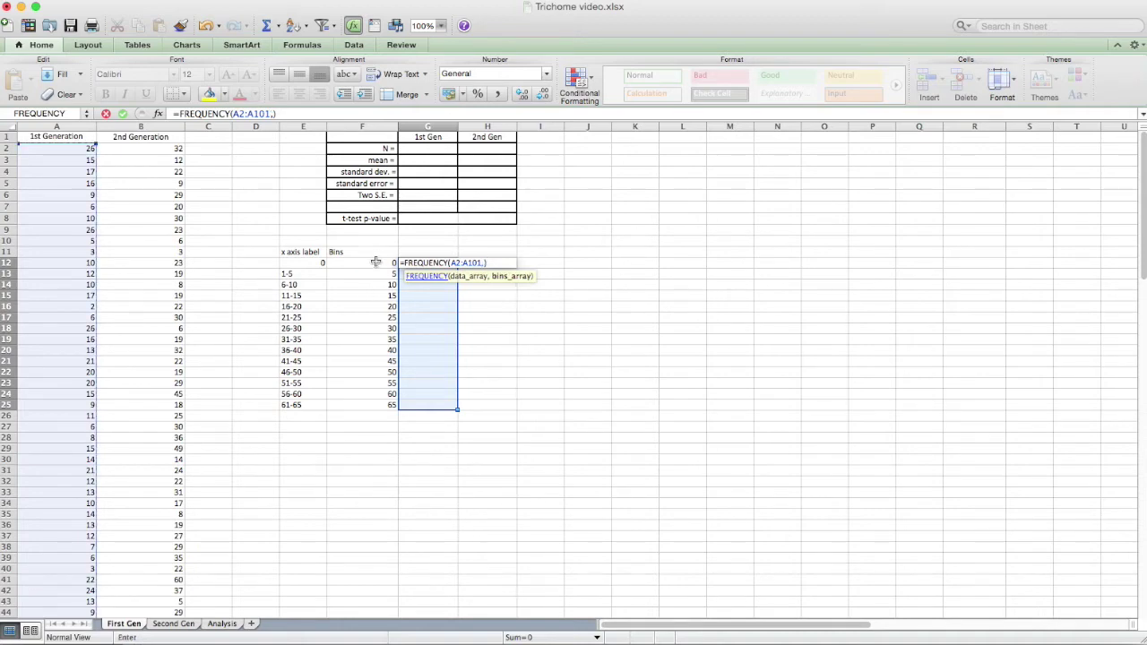
{"action": "left_click_drag", "start_coordinate": [375, 262], "coordinate": [383, 410]}
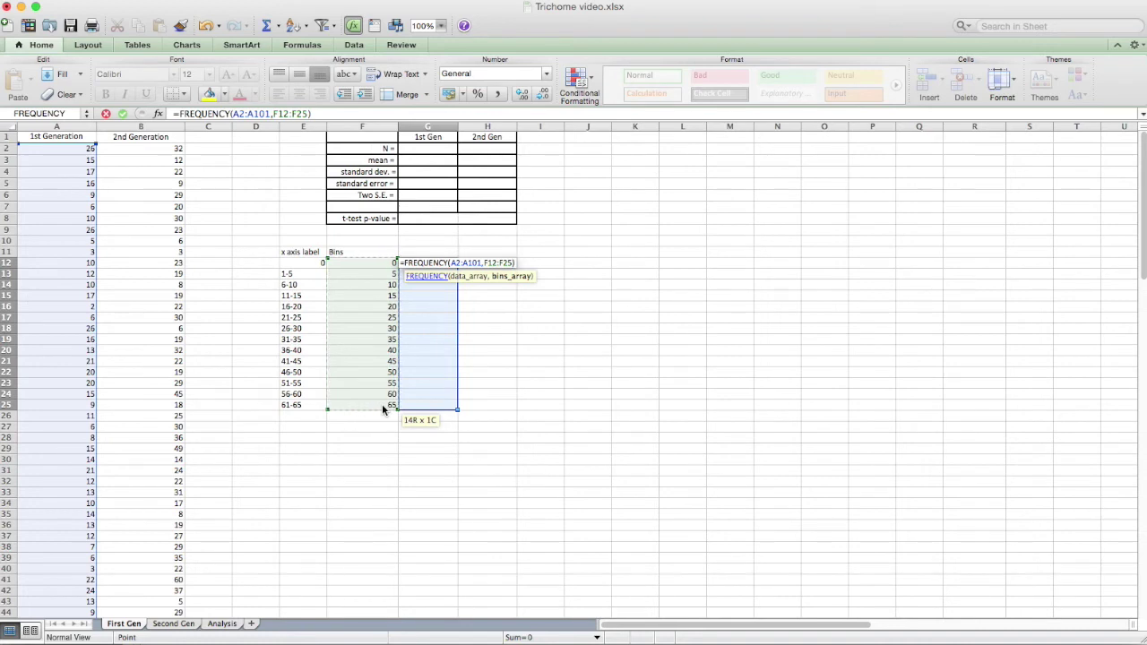
{"action": "left_click_drag", "start_coordinate": [383, 407], "coordinate": [382, 406]}
{"action": "key", "text": "super+t"}
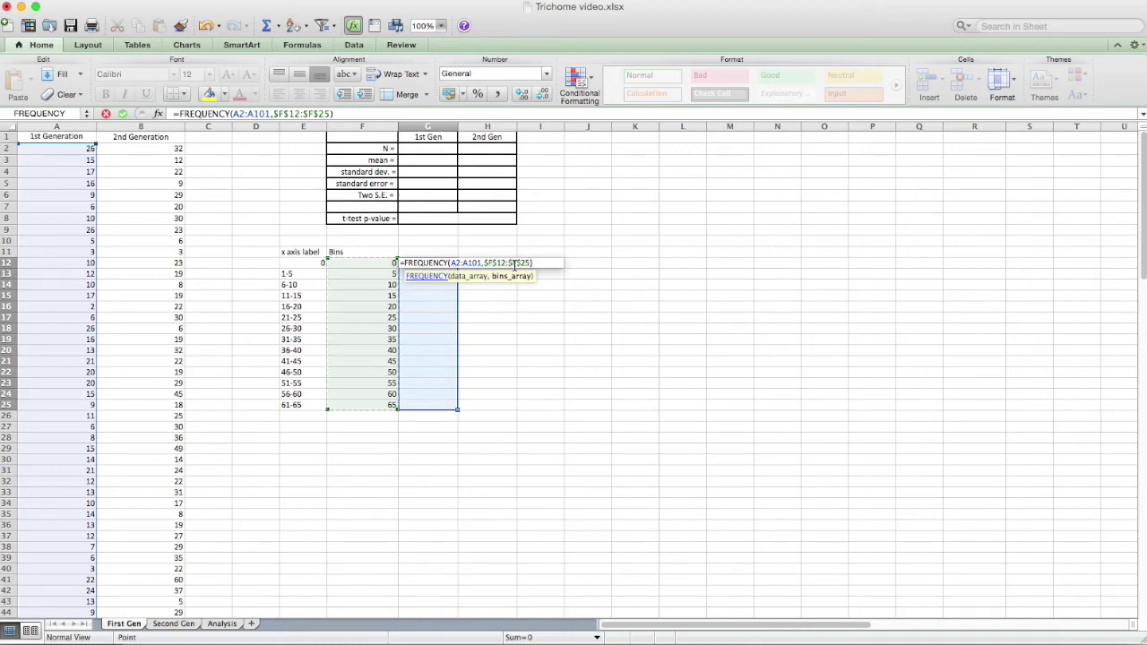
{"action": "key", "text": "ctrl+shift+Return"}
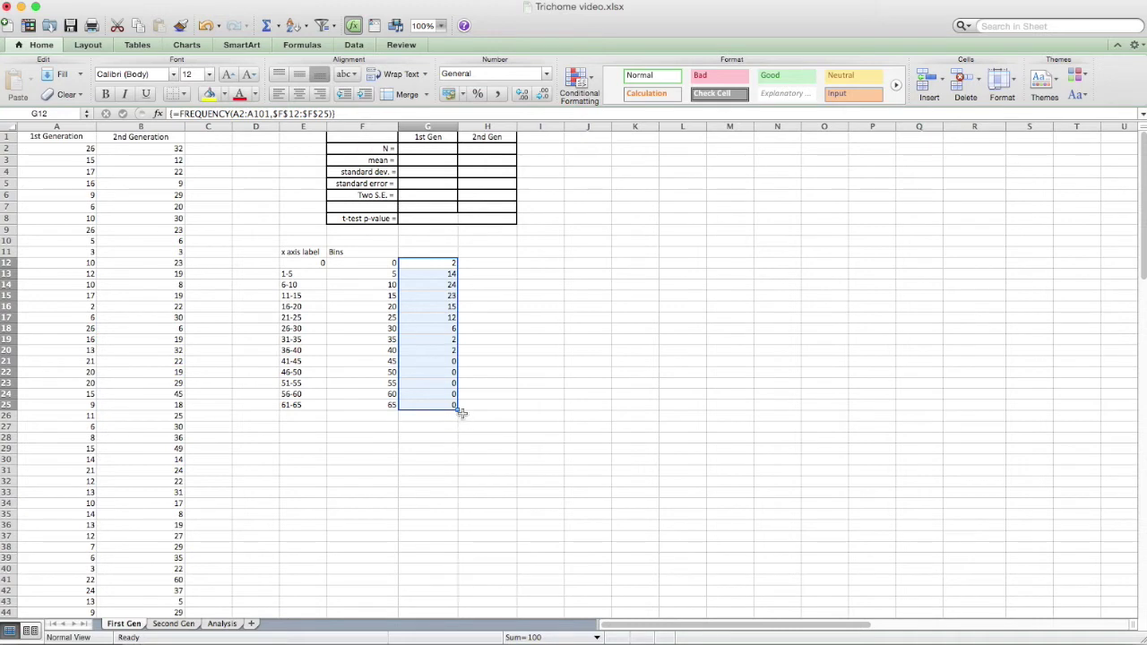
{"action": "left_click_drag", "start_coordinate": [458, 410], "coordinate": [496, 411]}
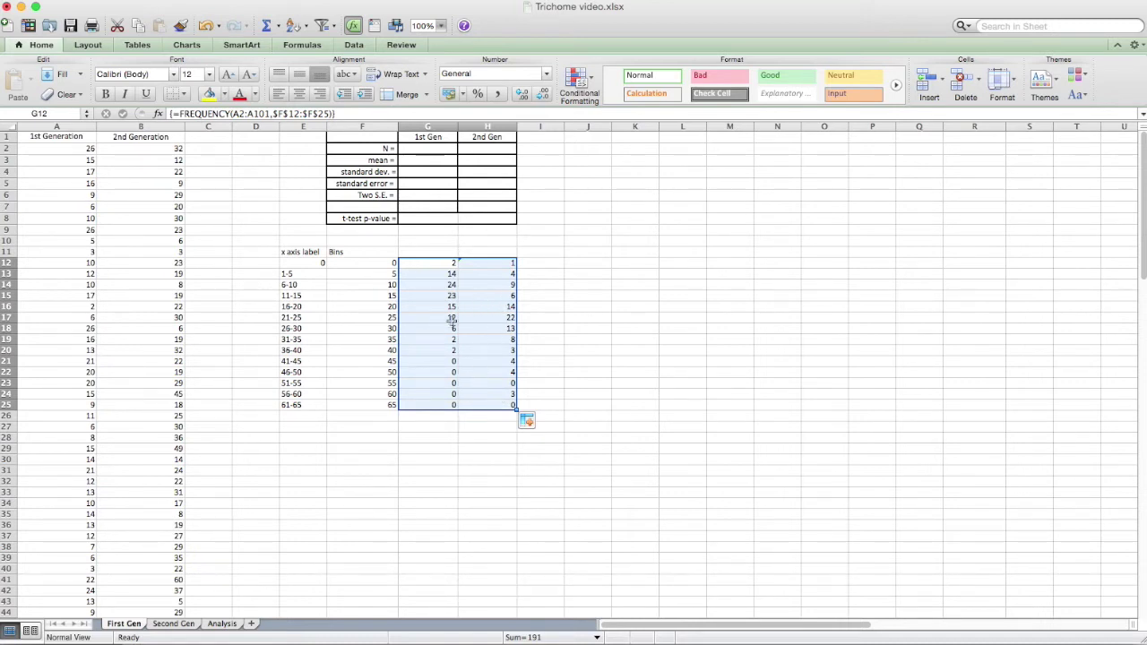
- Insert a clustered column chart of the frequencies in G12:H25 and delete its legend
{"action": "left_click", "coordinate": [186, 47]}
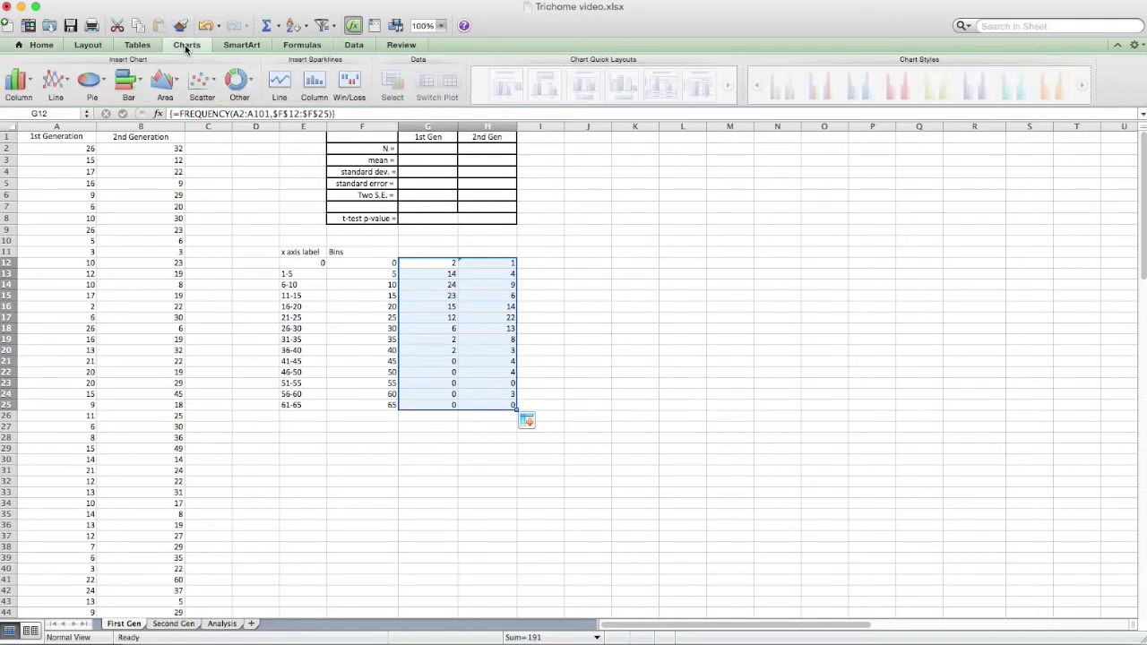
{"action": "left_click", "coordinate": [14, 85]}
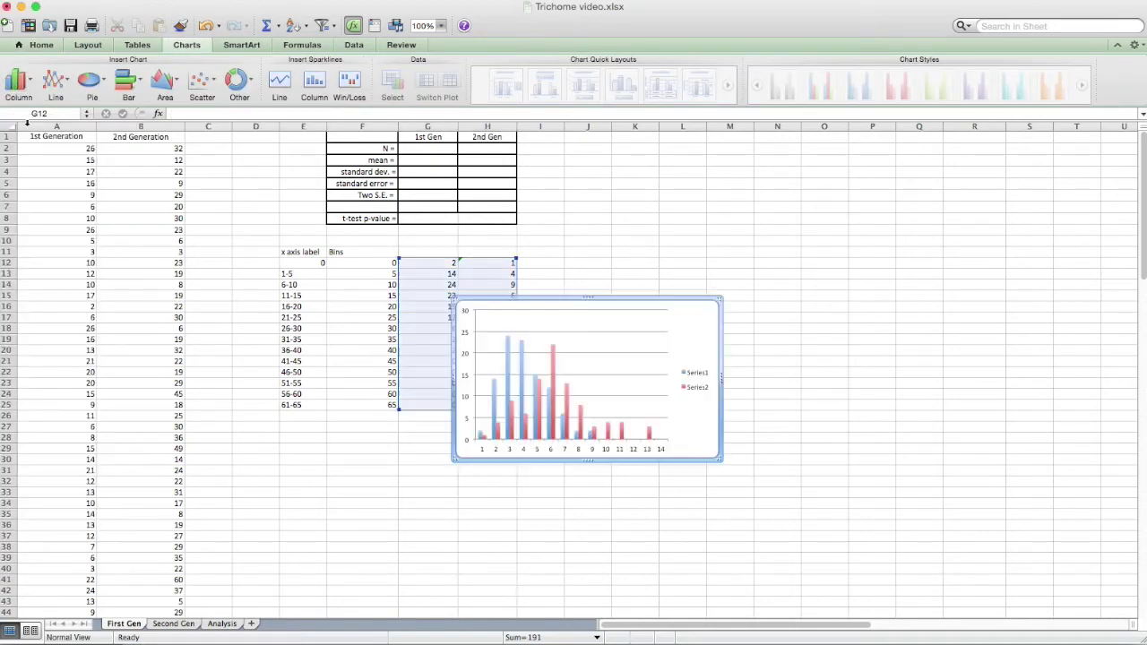
{"action": "left_click", "coordinate": [701, 380]}
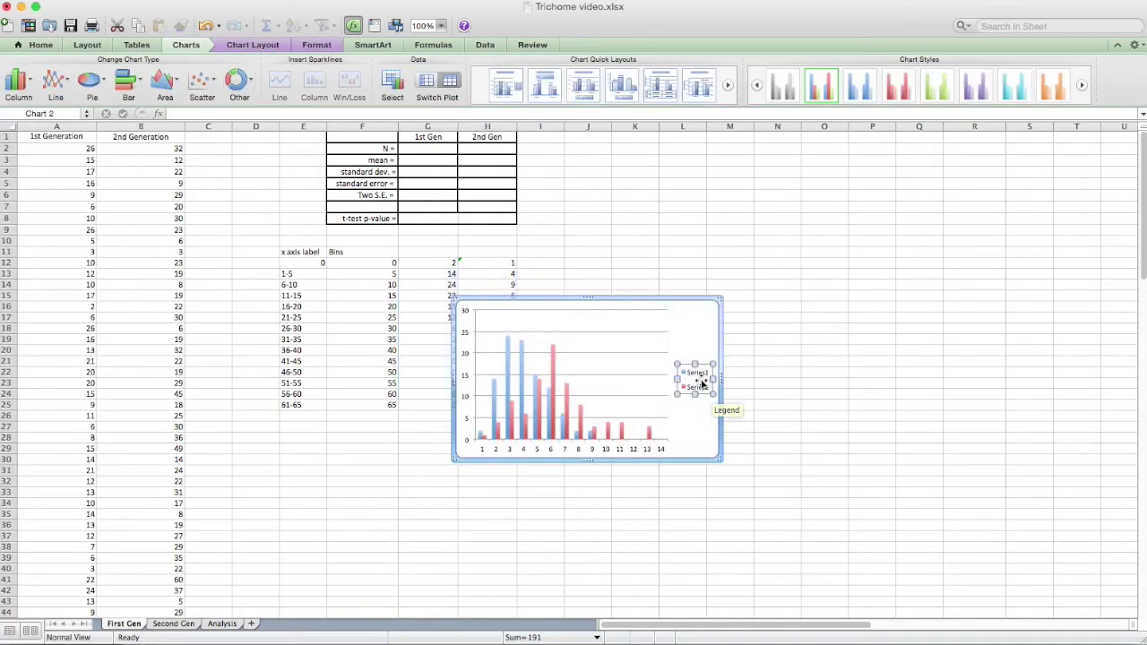
{"action": "key", "text": "Delete"}
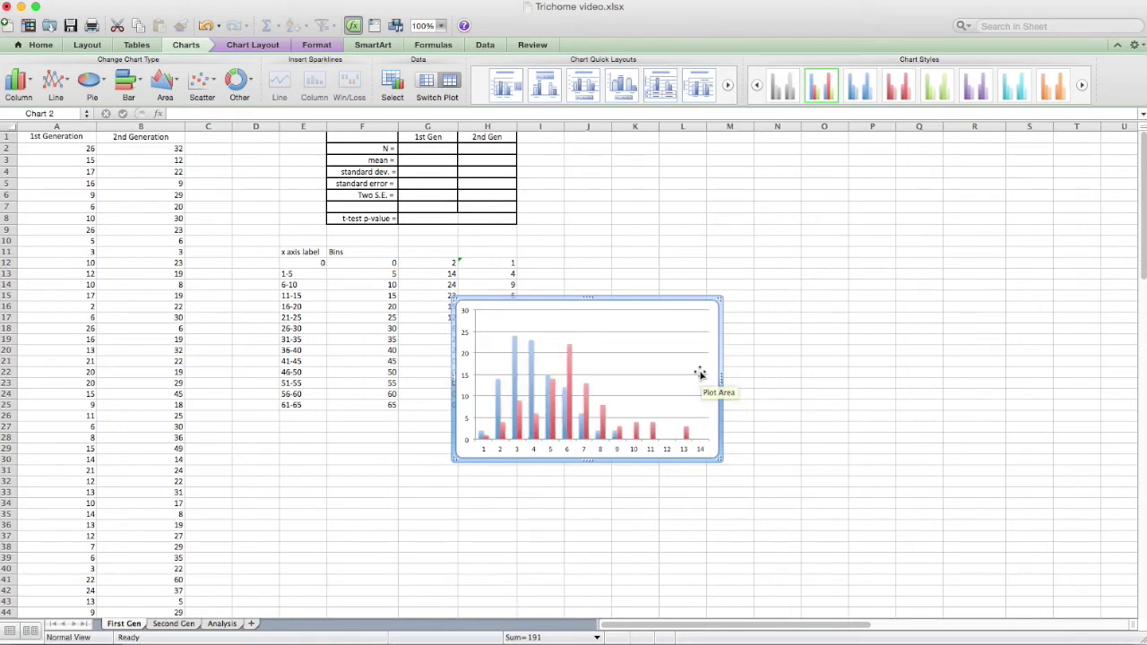
- Enlarge the chart and place it just below the statistics table, beside the x axis label column
{"action": "left_click_drag", "start_coordinate": [716, 457], "coordinate": [756, 517]}
{"action": "left_click_drag", "start_coordinate": [568, 302], "coordinate": [387, 240]}
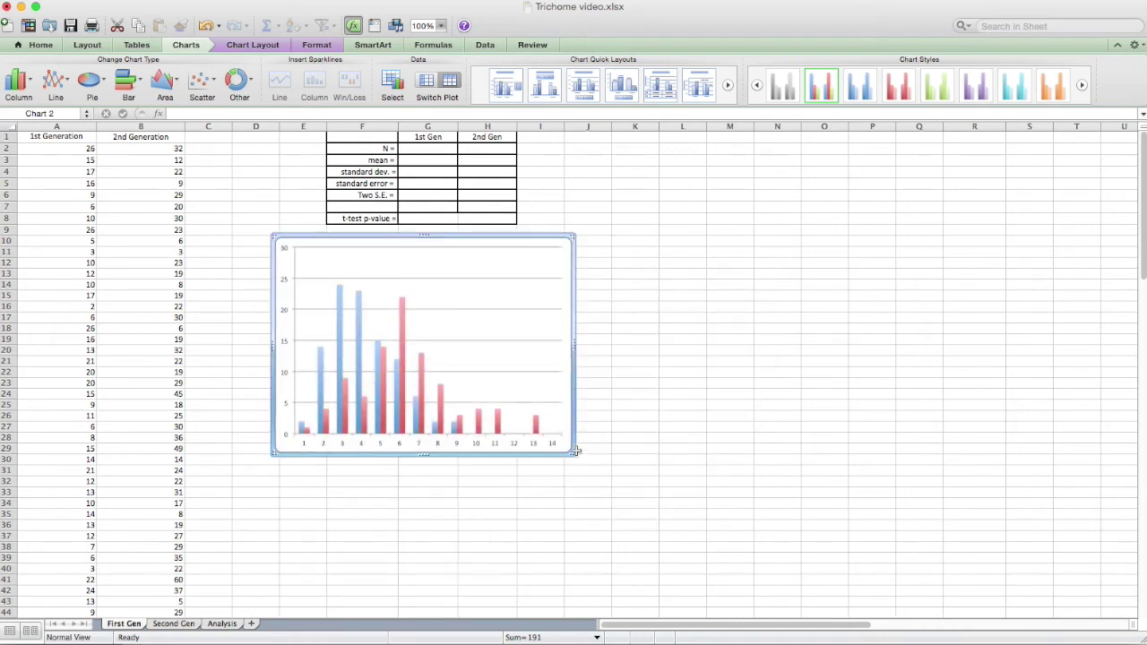
{"action": "left_click_drag", "start_coordinate": [574, 454], "coordinate": [596, 479]}
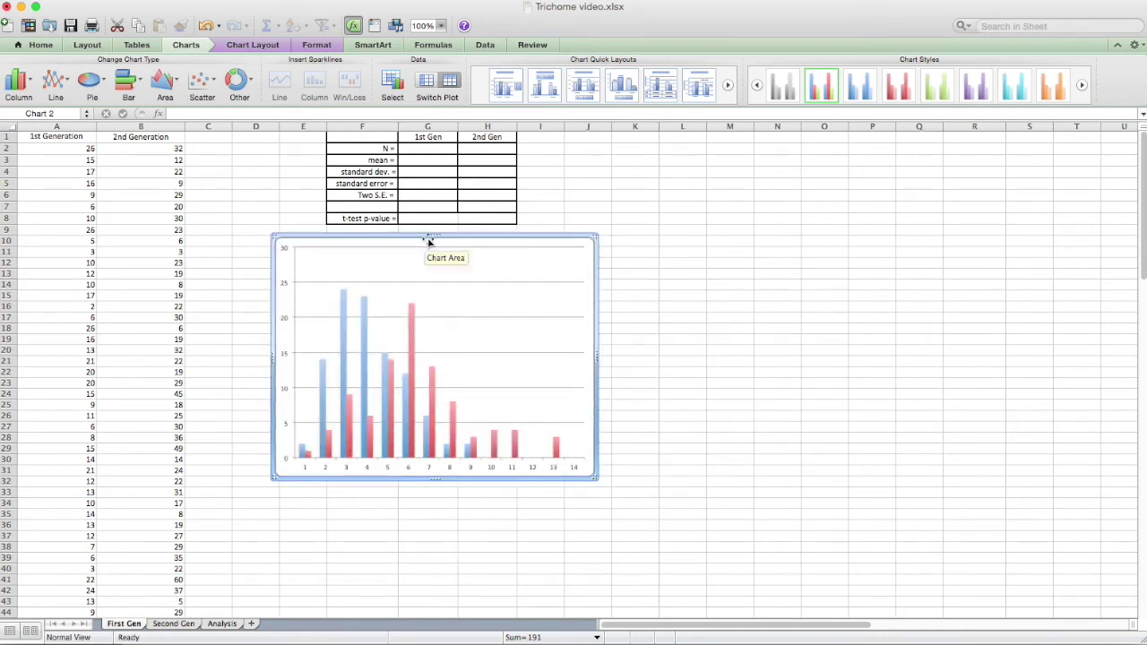
{"action": "left_click_drag", "start_coordinate": [429, 240], "coordinate": [476, 239]}
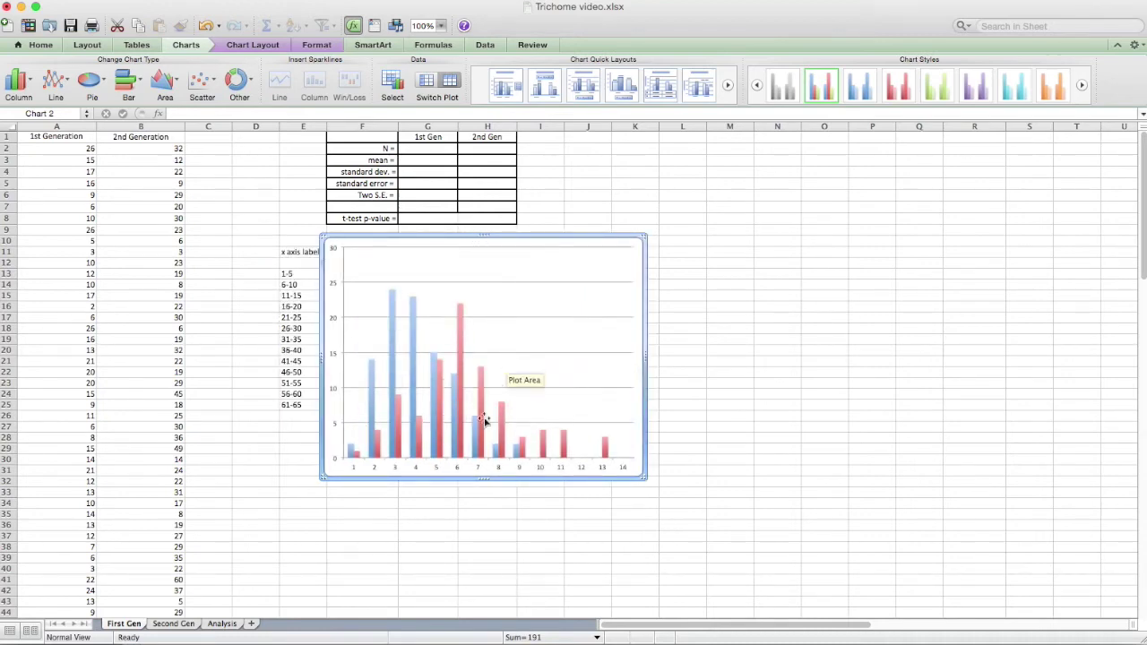
- Set the gap width of the chart's data series to 10% and enlarge the chart slightly
{"action": "left_click", "coordinate": [459, 395]}
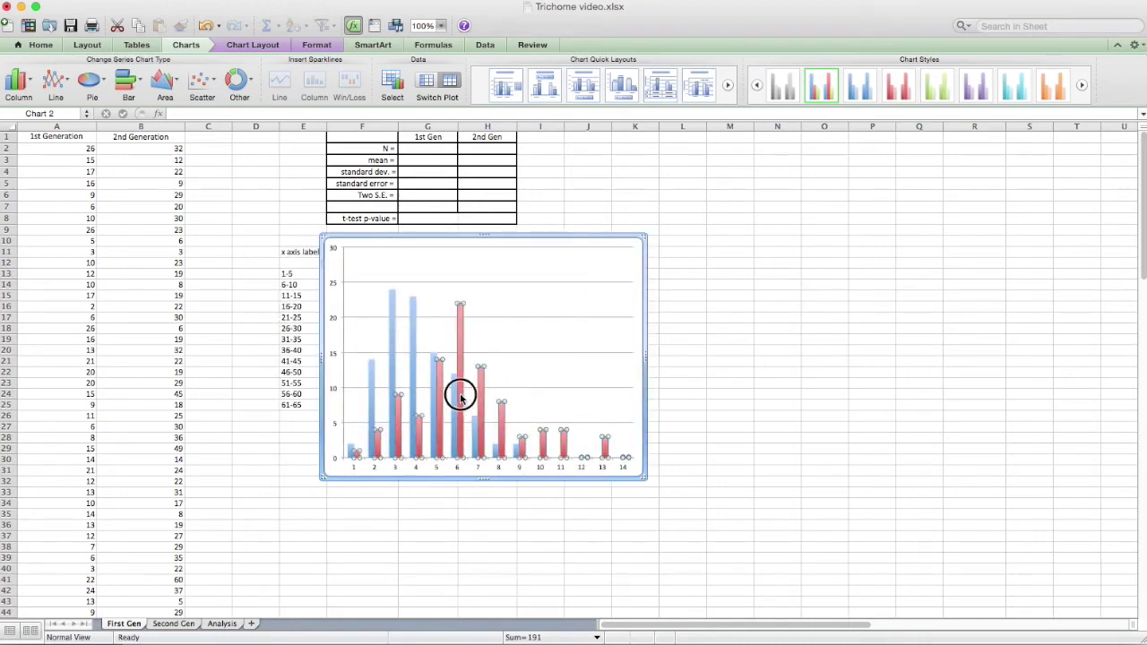
{"action": "right_click", "coordinate": [460, 399]}
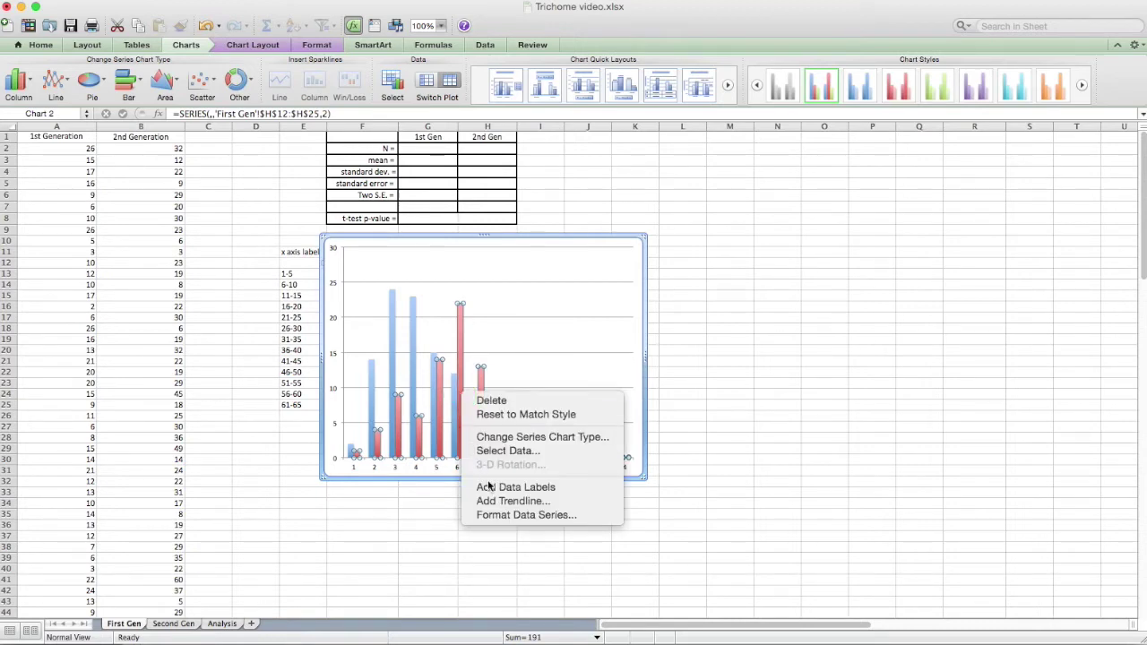
{"action": "left_click", "coordinate": [505, 515]}
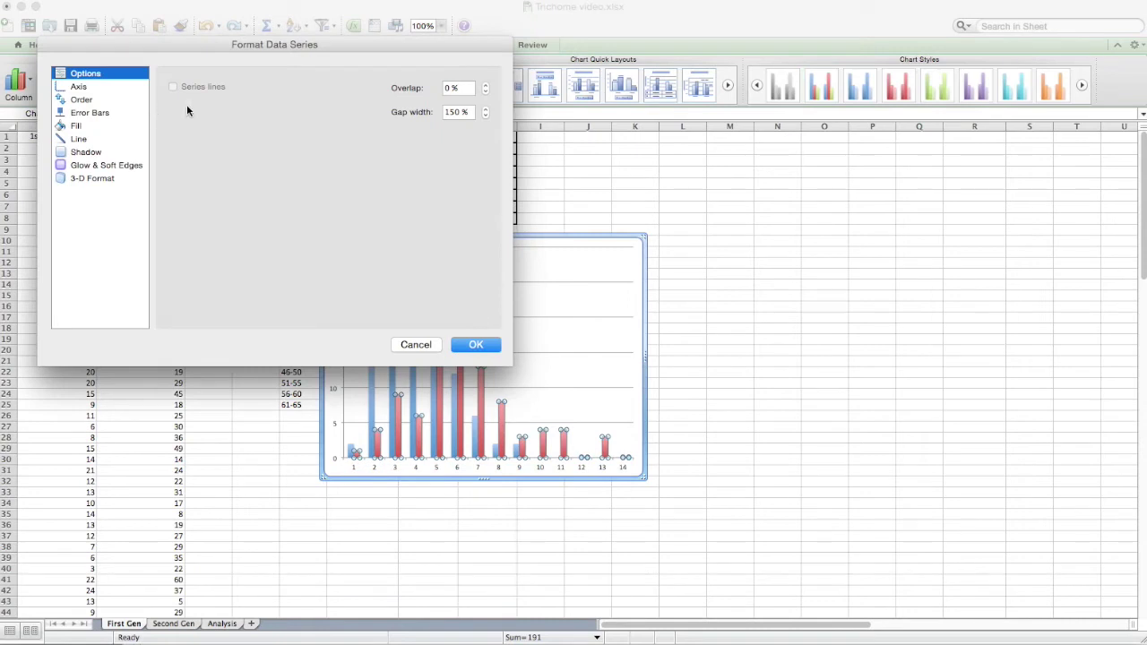
{"action": "left_click_drag", "start_coordinate": [459, 111], "coordinate": [437, 112]}
{"action": "type", "text": "10"}
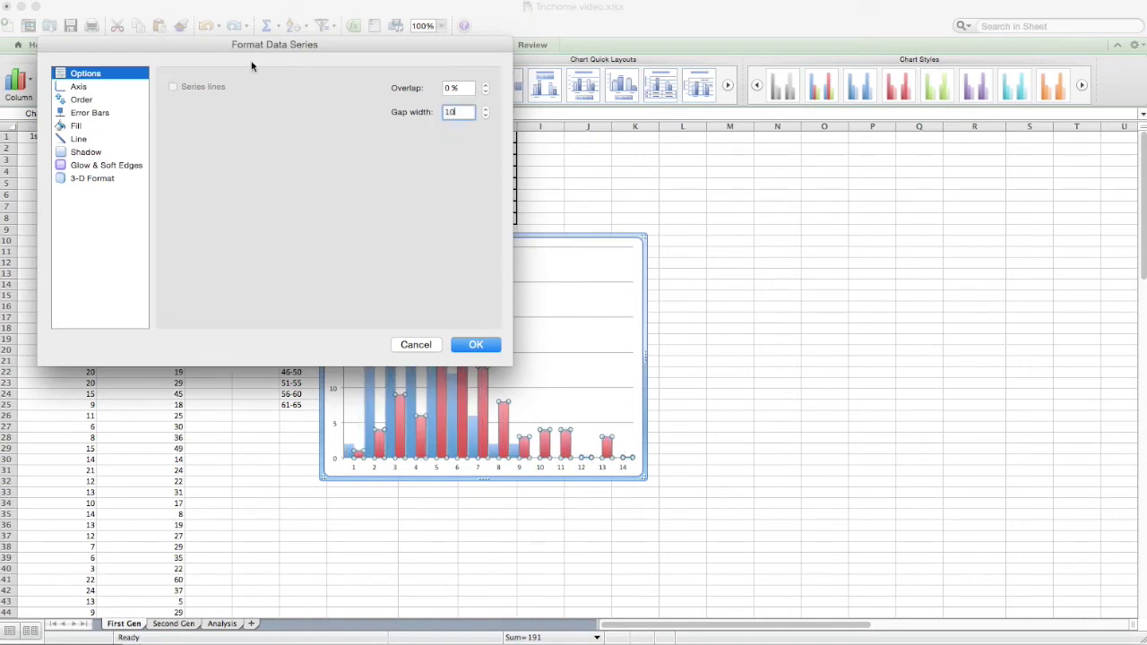
{"action": "left_click", "coordinate": [471, 342]}
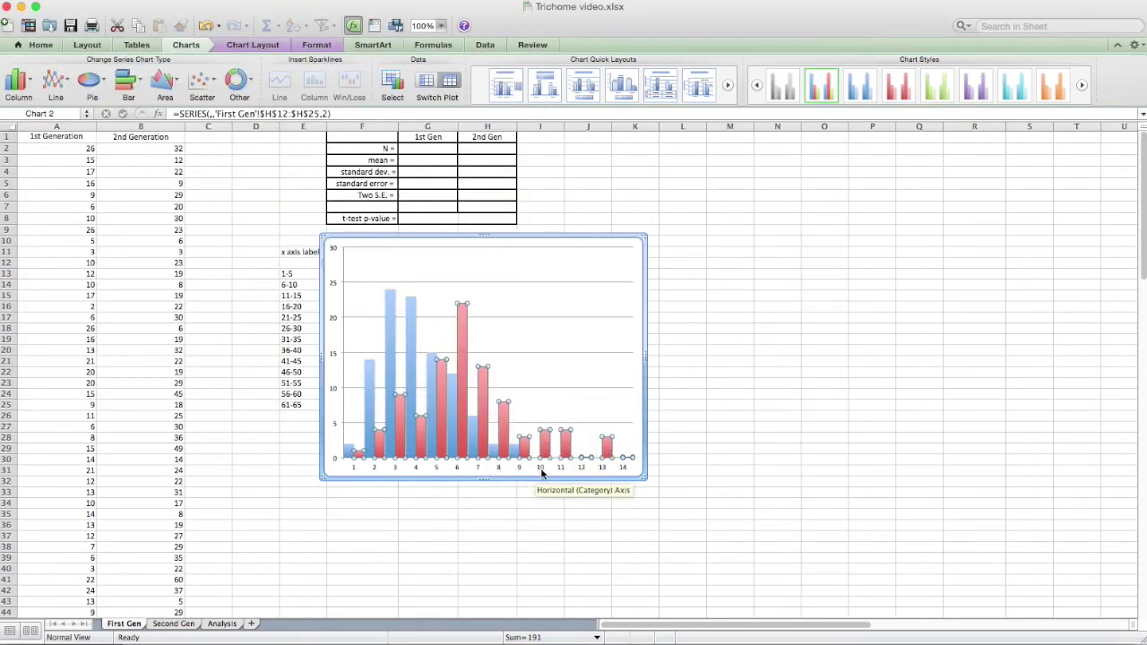
{"action": "left_click_drag", "start_coordinate": [645, 477], "coordinate": [659, 519]}
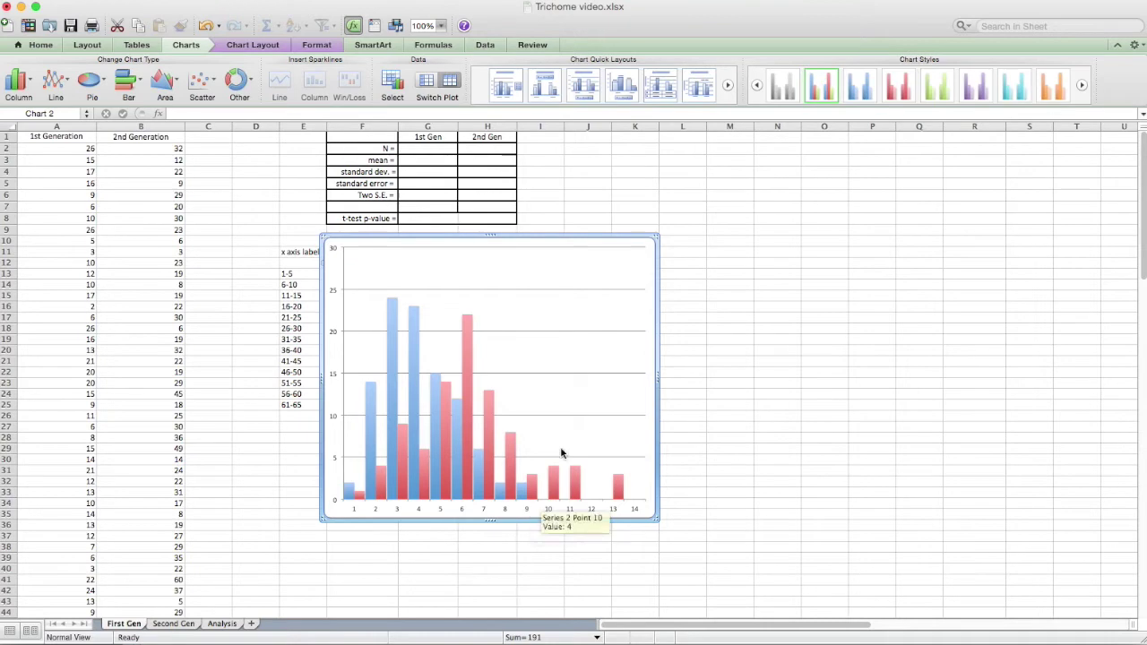
- Set the chart's category (X) axis labels to the bin ranges in E12:E25 on the First Gen sheet
{"action": "right_click", "coordinate": [566, 318]}
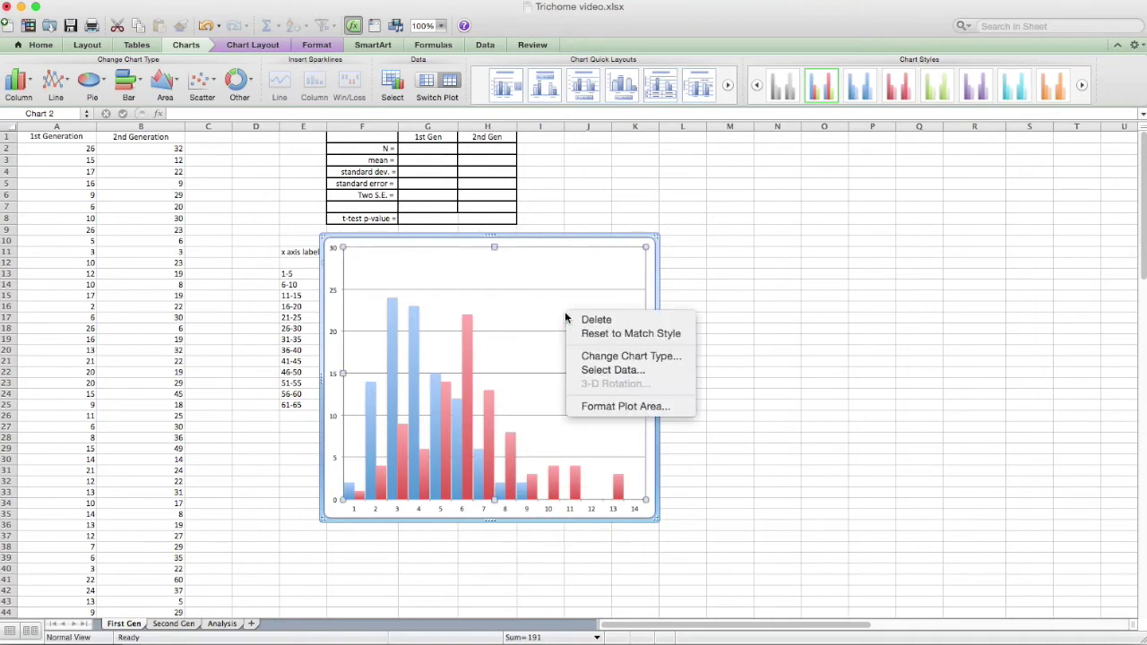
{"action": "left_click", "coordinate": [600, 371]}
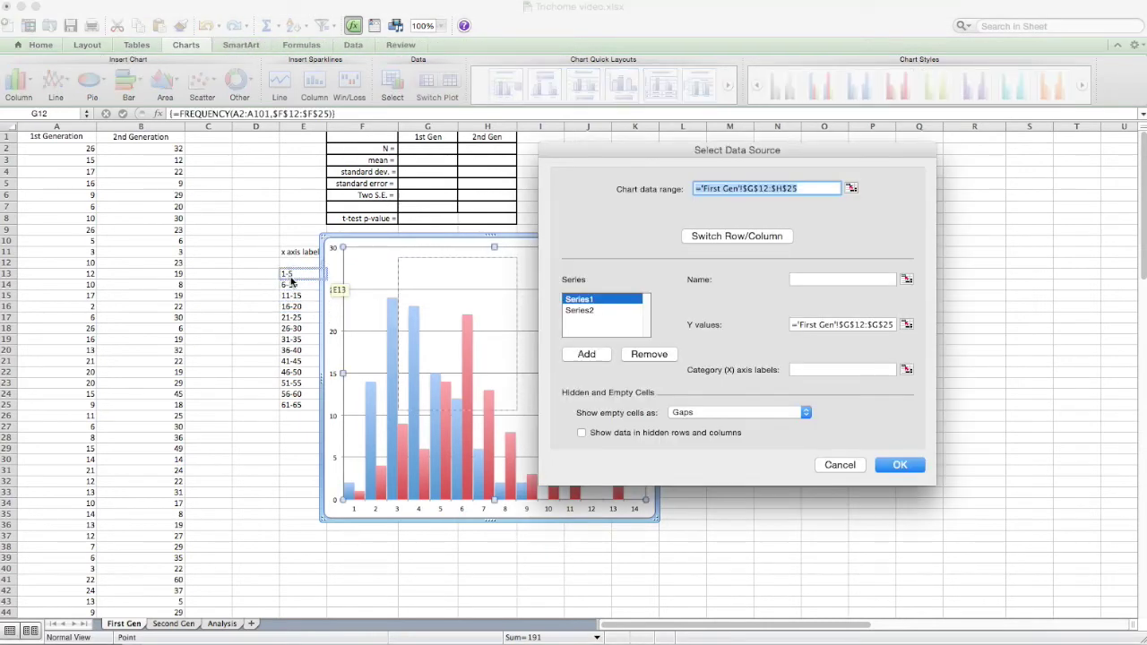
{"action": "left_click", "coordinate": [907, 370]}
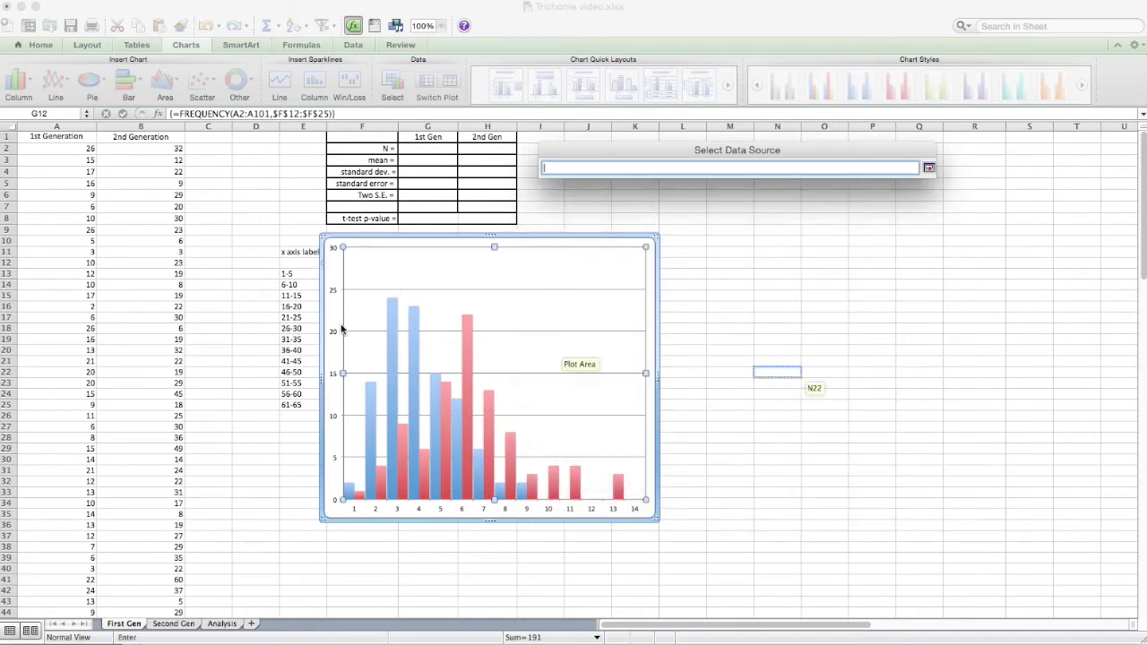
{"action": "left_click", "coordinate": [291, 273]}
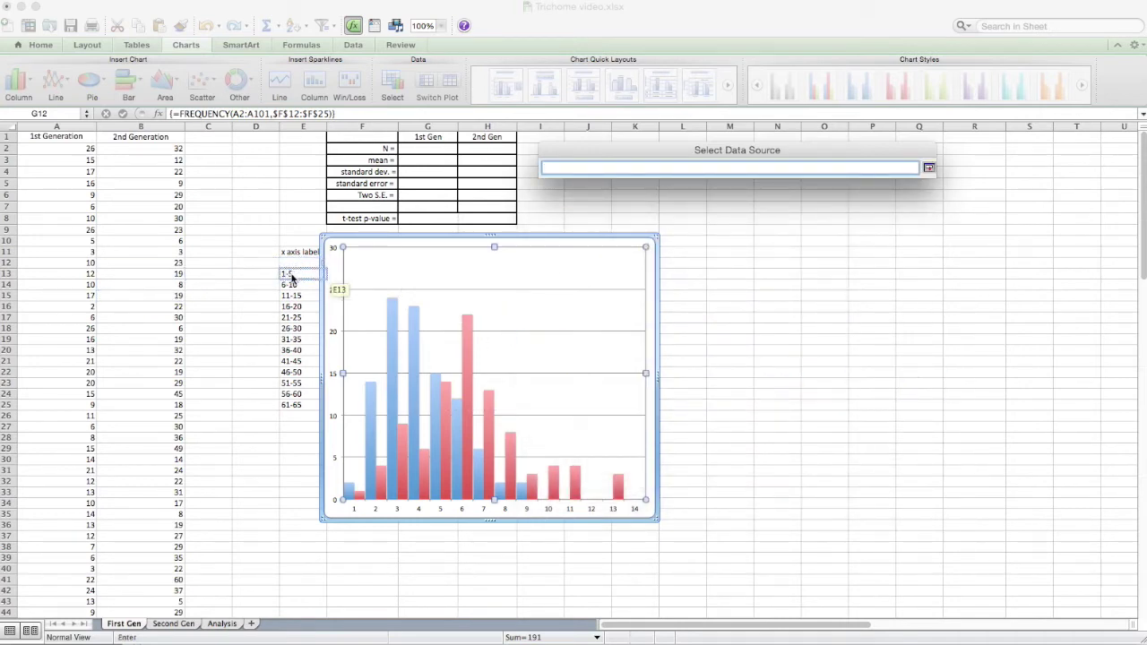
{"action": "left_click", "coordinate": [293, 267]}
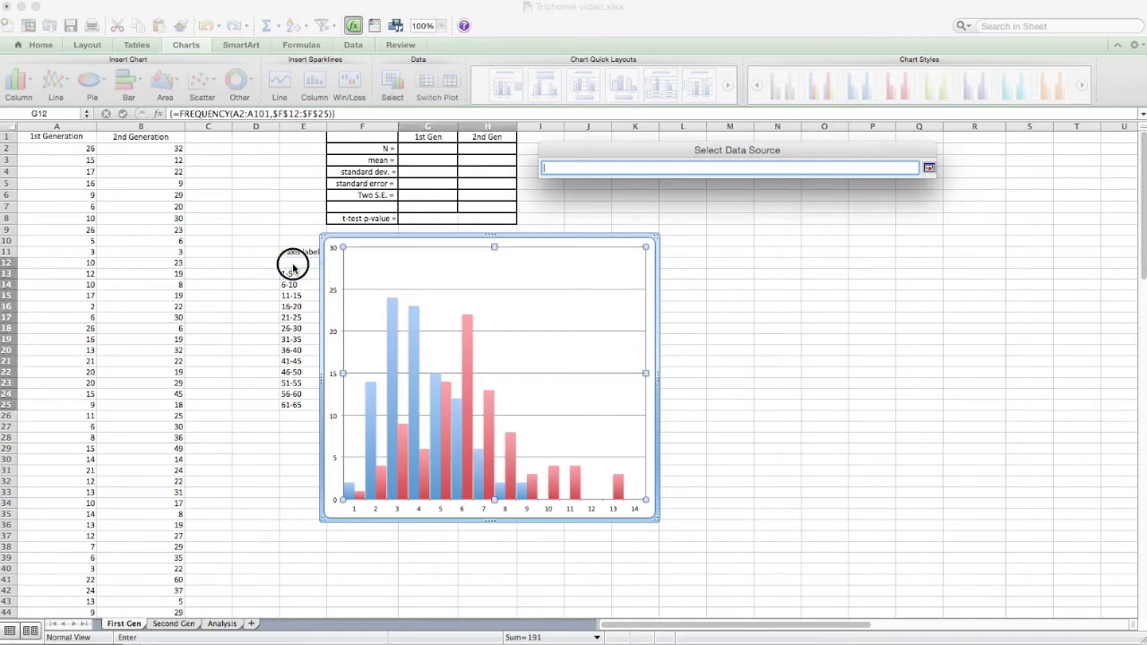
{"action": "left_click_drag", "start_coordinate": [293, 267], "coordinate": [296, 405]}
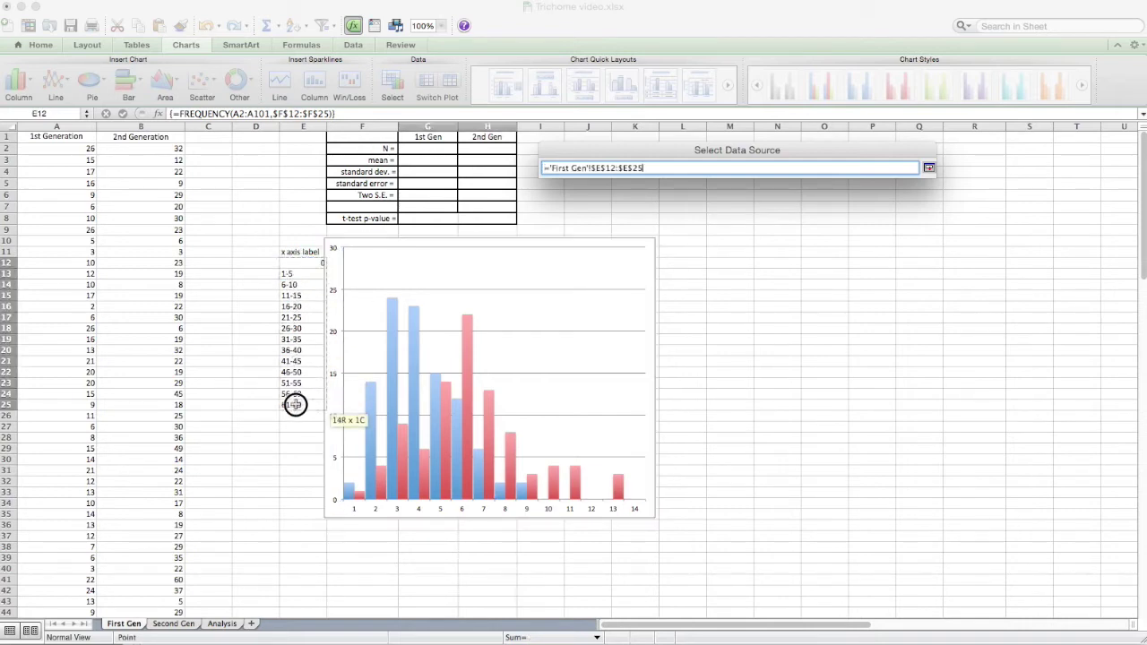
{"action": "left_click", "coordinate": [930, 170]}
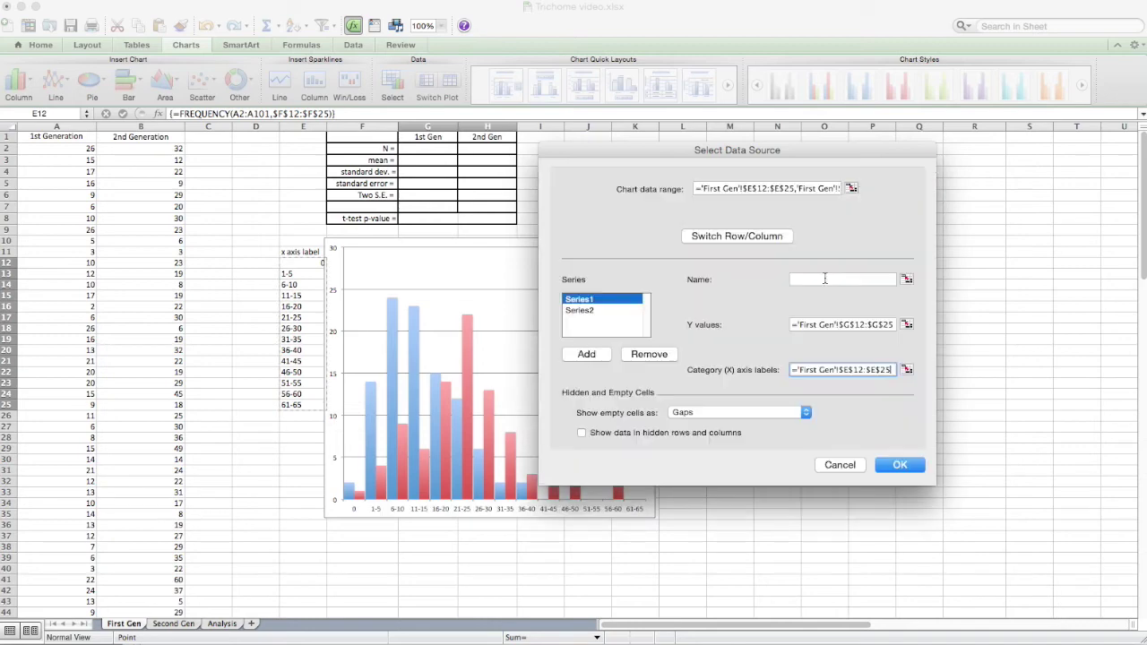
{"action": "left_click", "coordinate": [900, 465]}
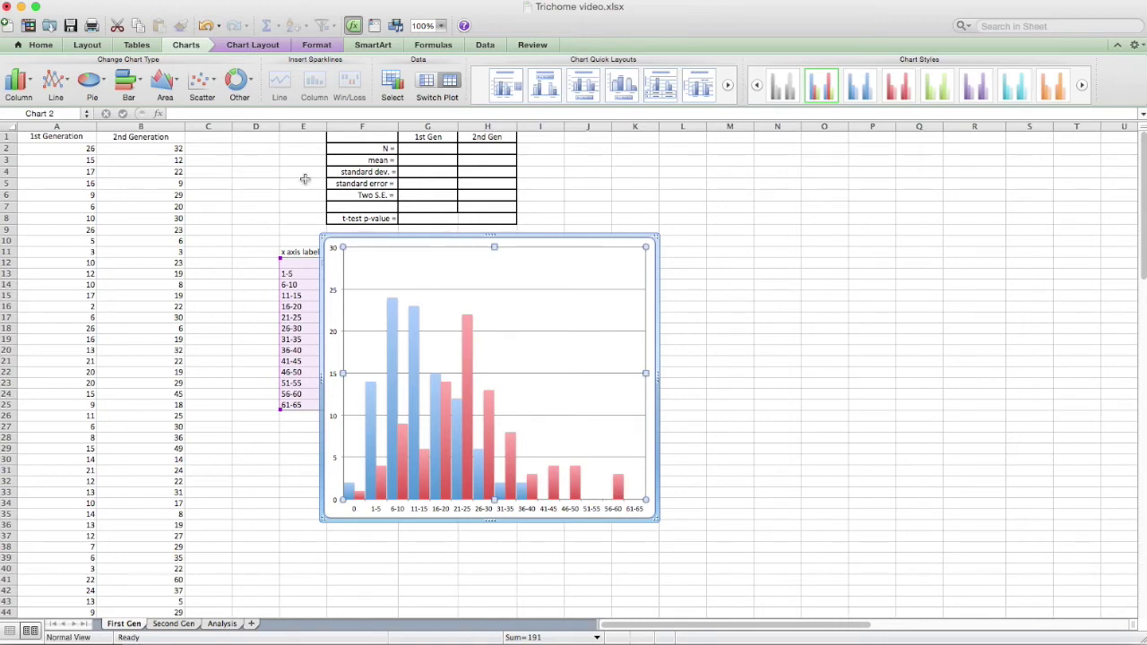
- Show the chart layout options for adding titles and labels to the histogram
{"action": "left_click", "coordinate": [254, 44]}
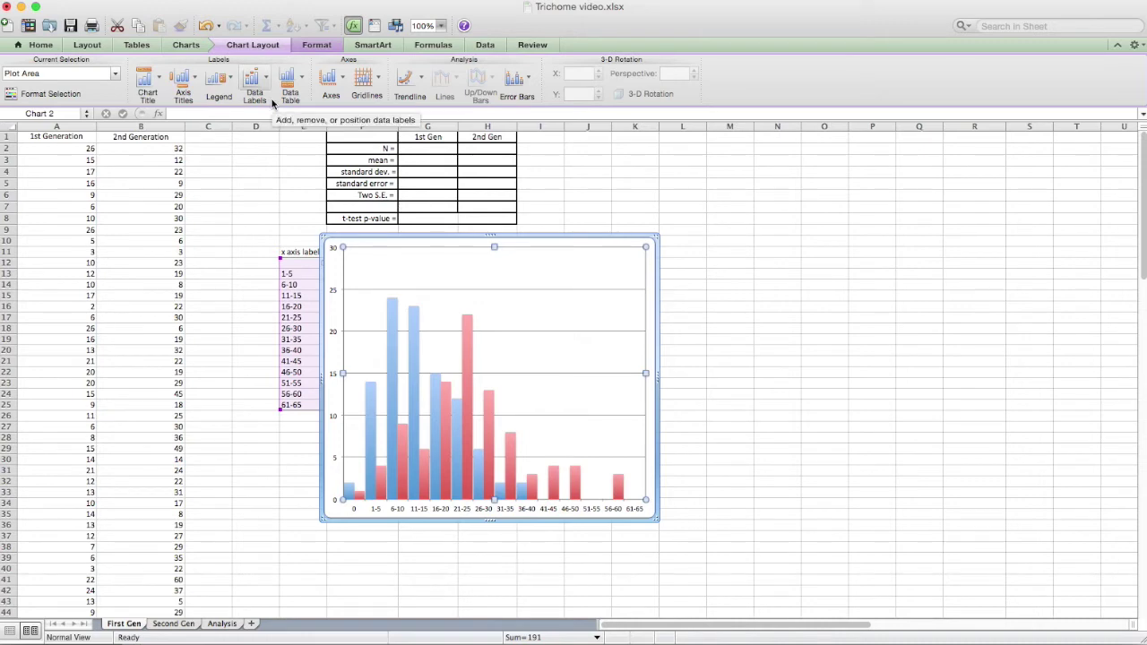
{"action": "mouse_move", "coordinate": [469, 415]}
{"action": "mouse_move", "coordinate": [390, 482]}
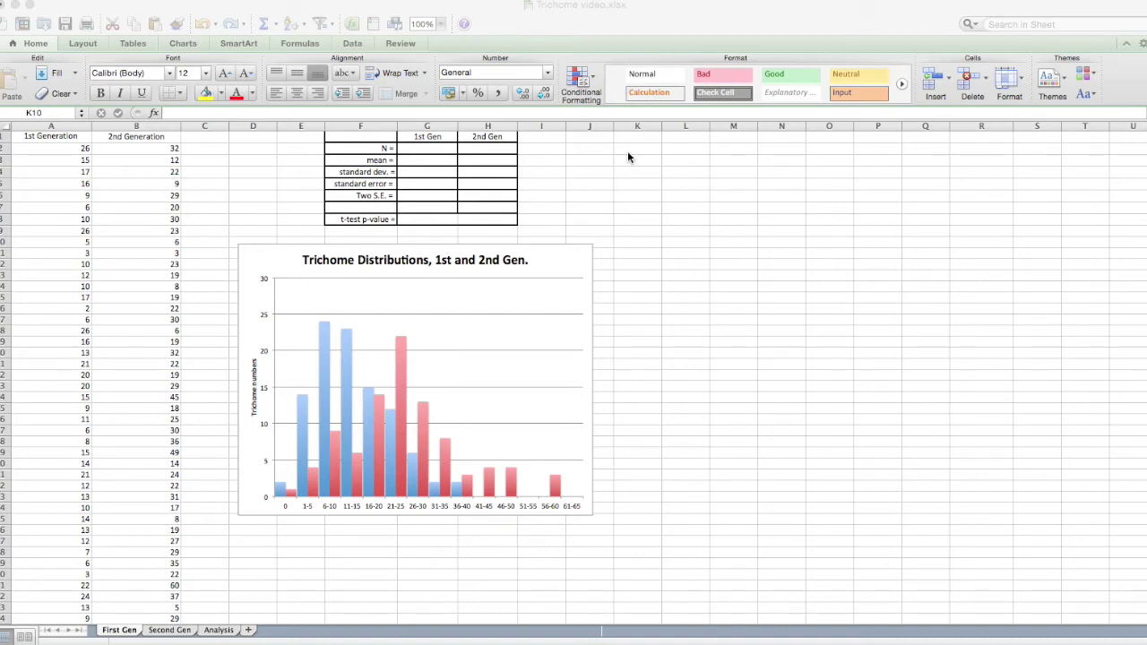
- Calculate N for the 1st generation in G2 with =COUNT(A2:A101)
{"action": "left_click", "coordinate": [415, 152]}
{"action": "left_click", "coordinate": [415, 150]}
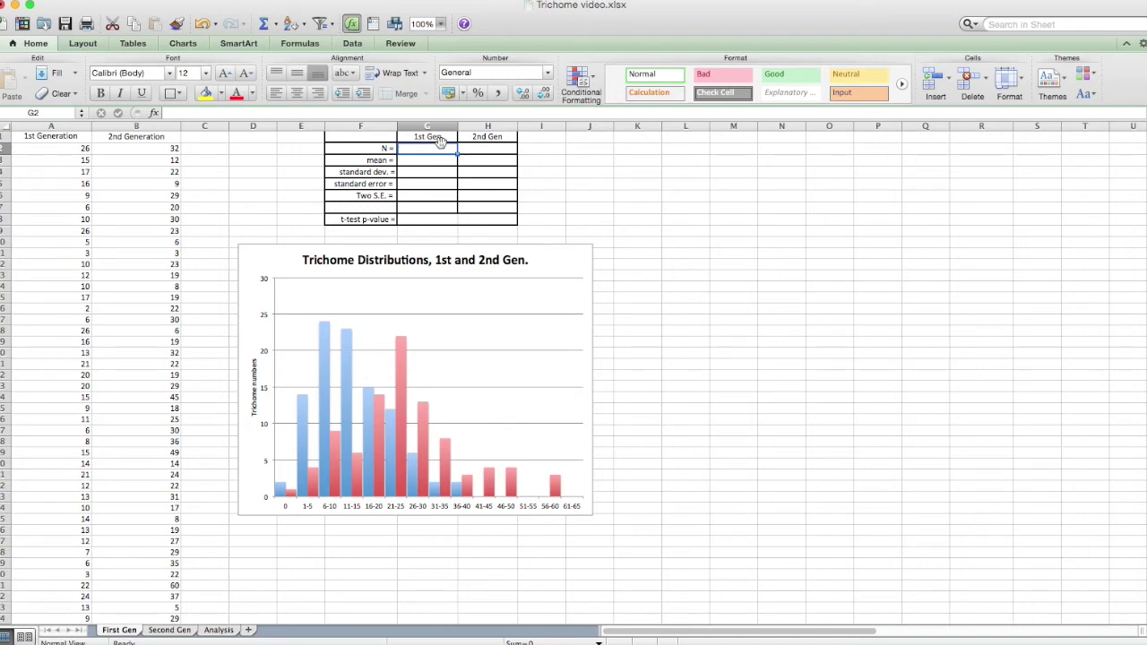
{"action": "type", "text": "=cou"}
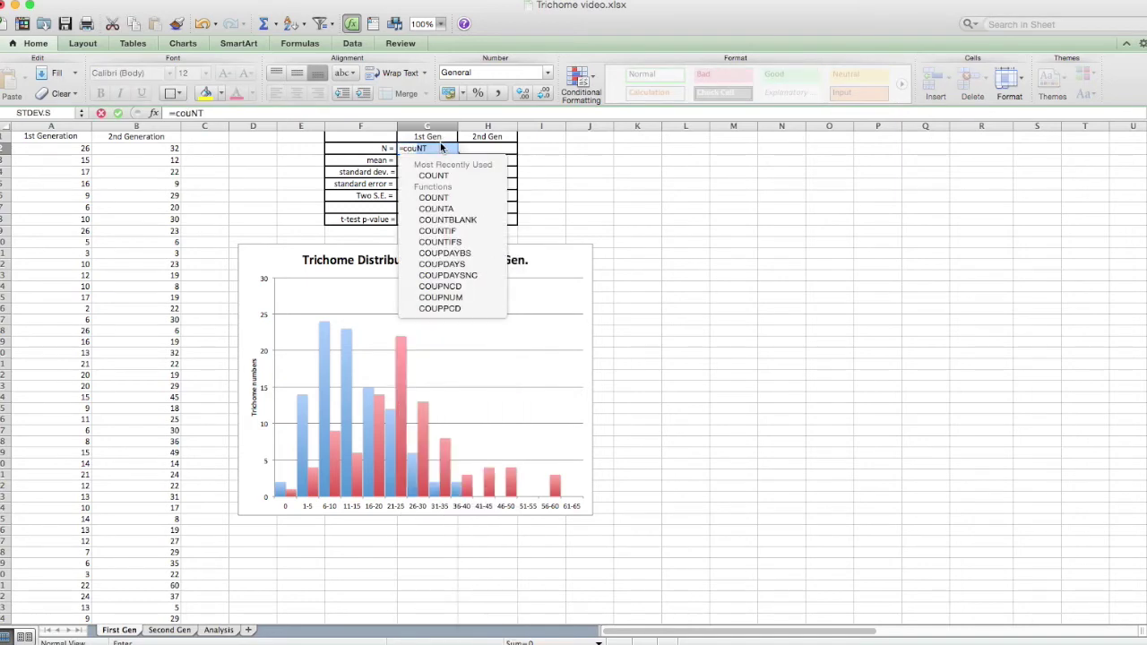
{"action": "double_click", "coordinate": [436, 175]}
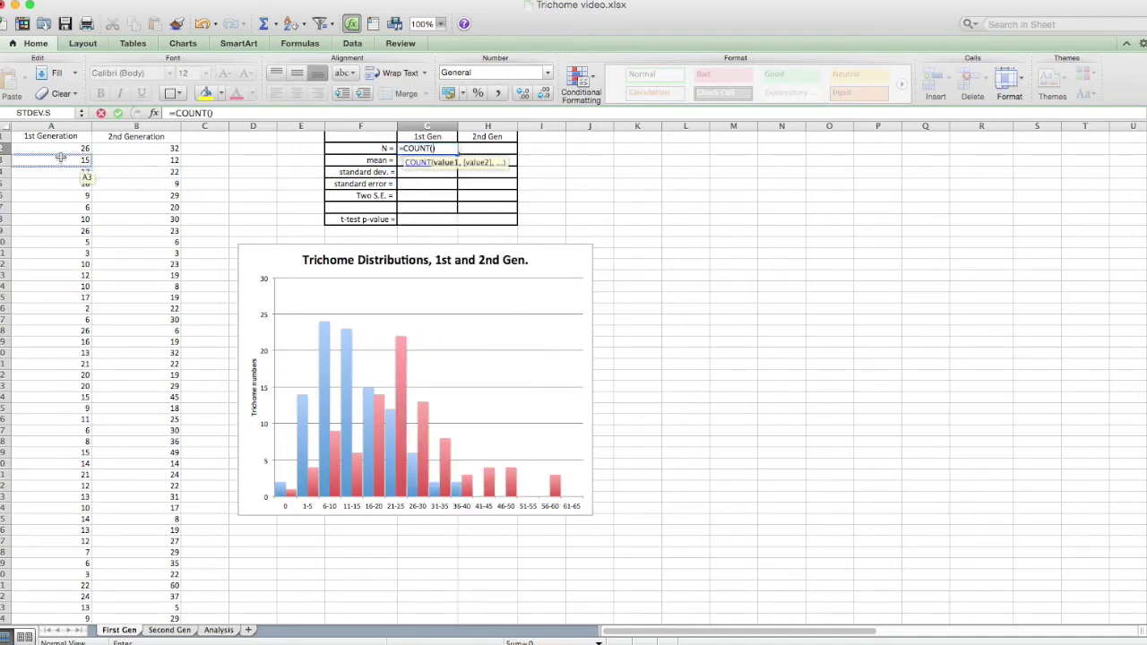
{"action": "left_click_drag", "start_coordinate": [60, 152], "coordinate": [53, 290]}
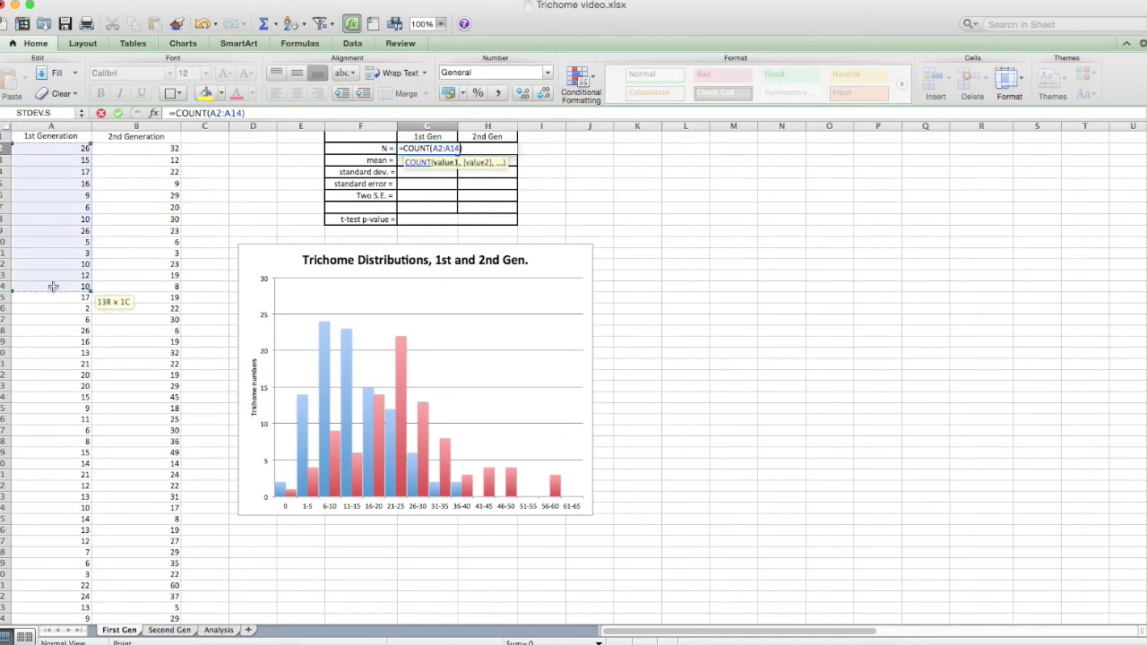
{"action": "key", "text": "super+shift+Down"}
{"action": "key", "text": "Return"}
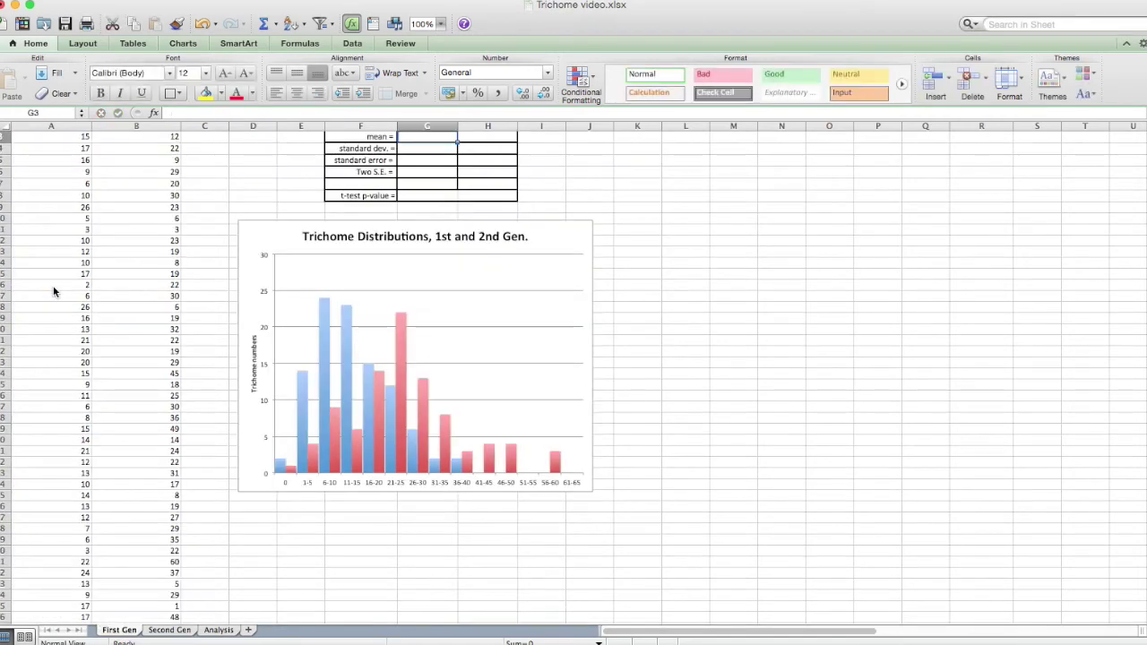
{"action": "scroll", "coordinate": [114, 254], "scroll_direction": "up", "scroll_amount": 1}
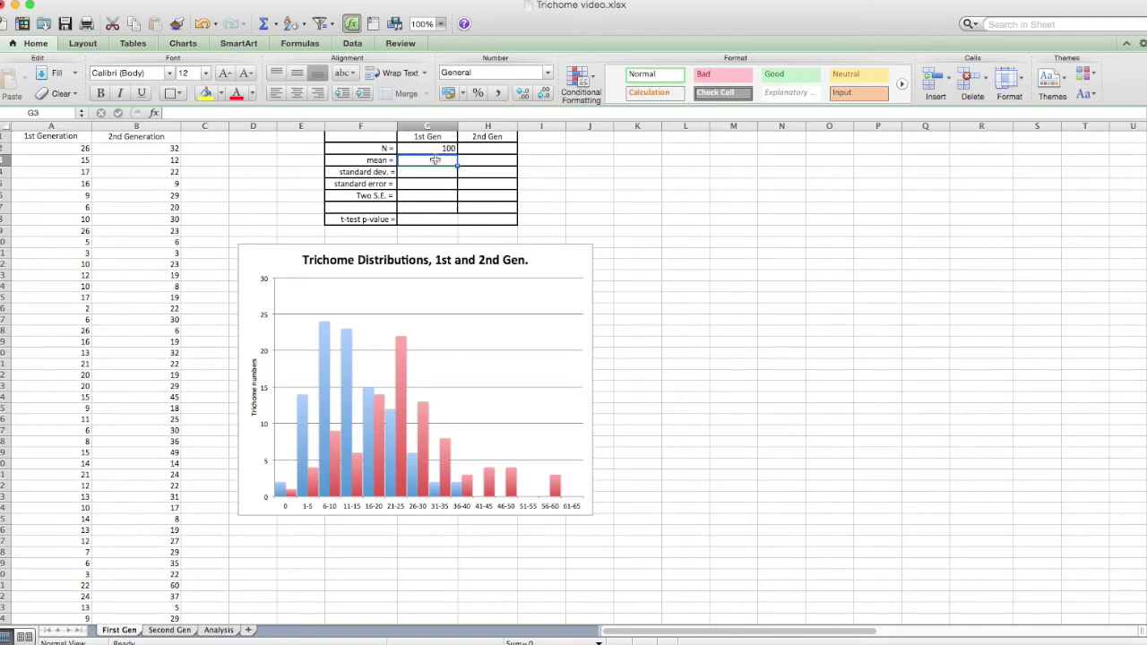
- Calculate the 1st generation mean in G3 with AVERAGE over all values in column A, starting at A2
{"action": "type", "text": "=avERAGE"}
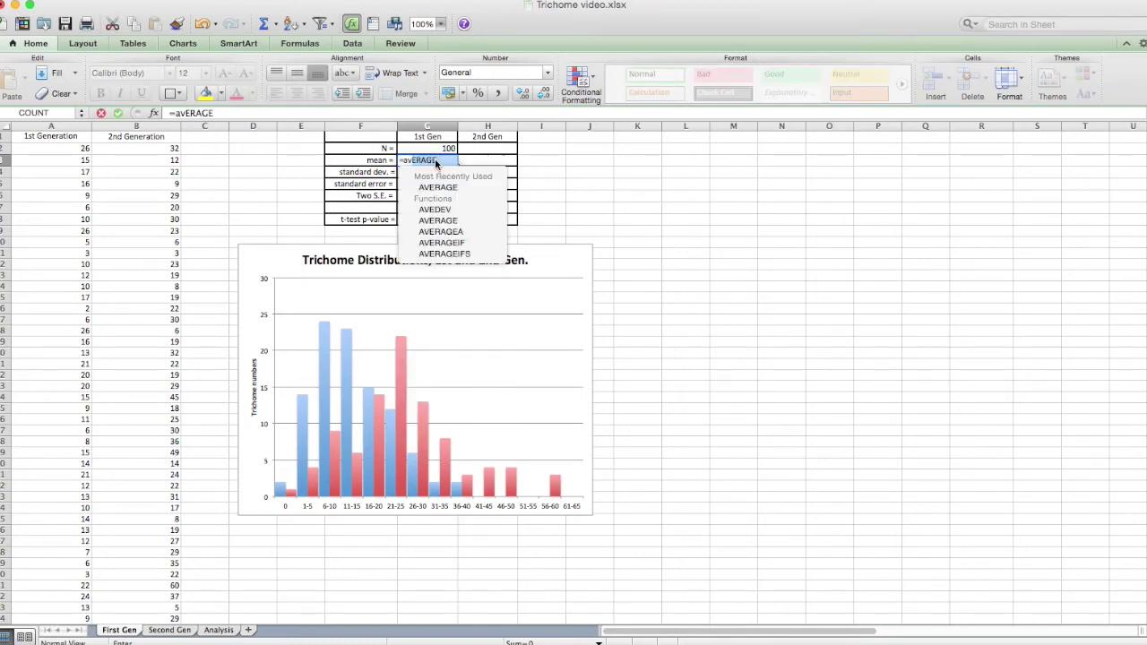
{"action": "double_click", "coordinate": [439, 187]}
{"action": "left_click", "coordinate": [77, 150]}
{"action": "left_click_drag", "start_coordinate": [76, 153], "coordinate": [75, 241]}
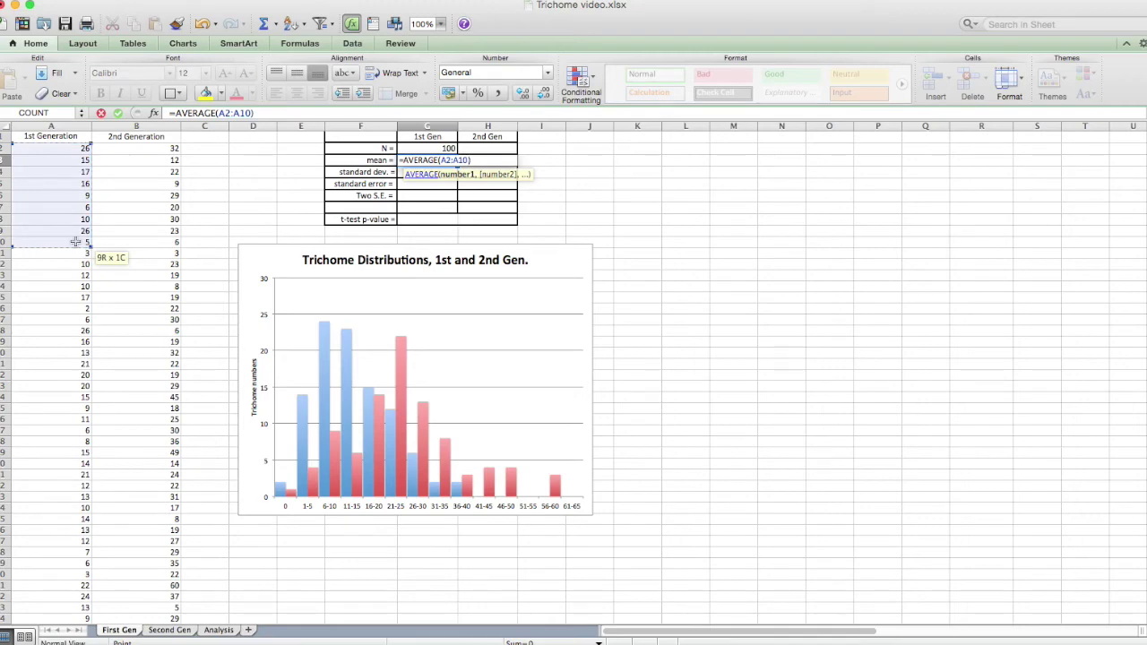
{"action": "key", "text": "super+shift+Down"}
{"action": "key", "text": "Return"}
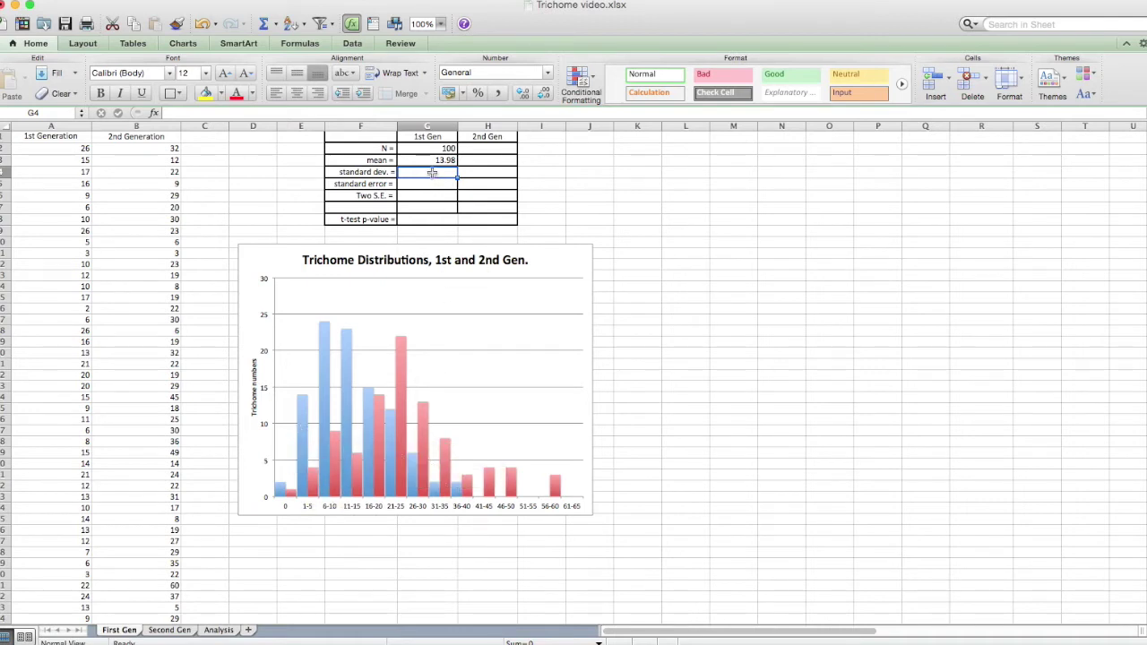
- Calculate the 1st generation standard deviation in G4 with STDEV.S over all values in column A, starting at A2
{"action": "type", "text": "=s"}
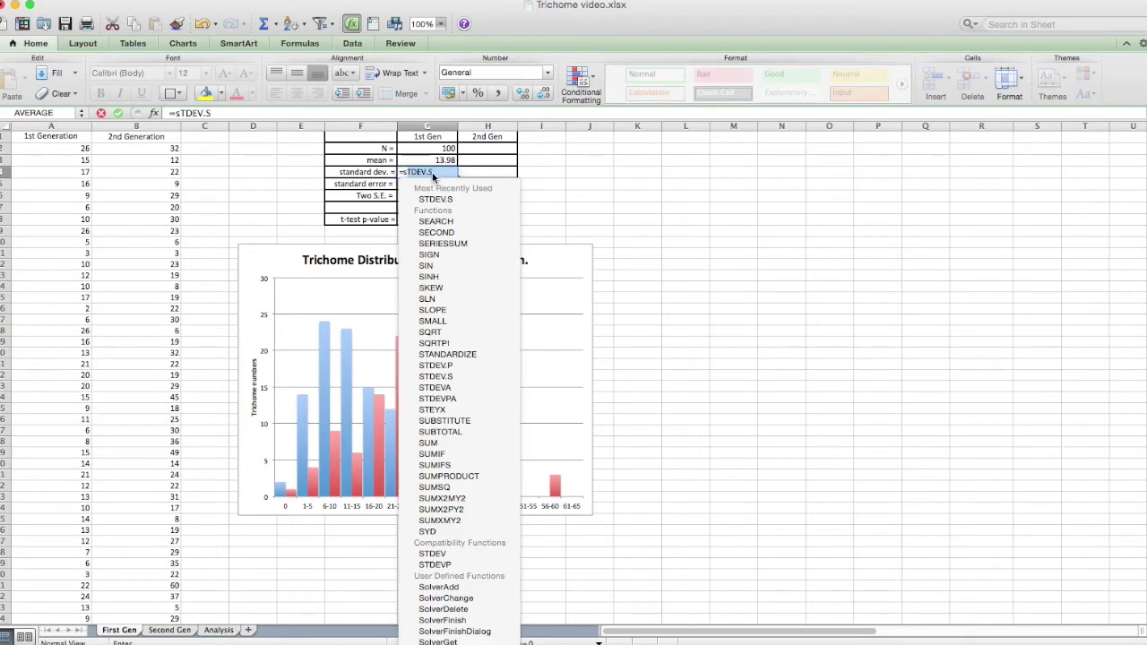
{"action": "double_click", "coordinate": [431, 201]}
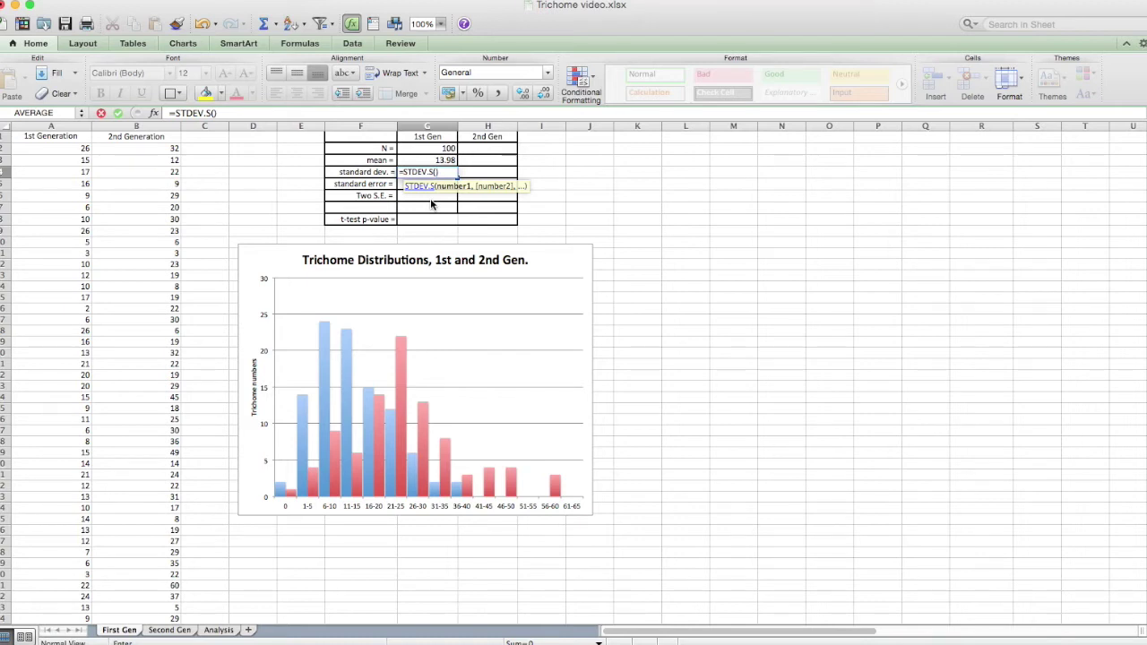
{"action": "left_click_drag", "start_coordinate": [57, 149], "coordinate": [50, 279]}
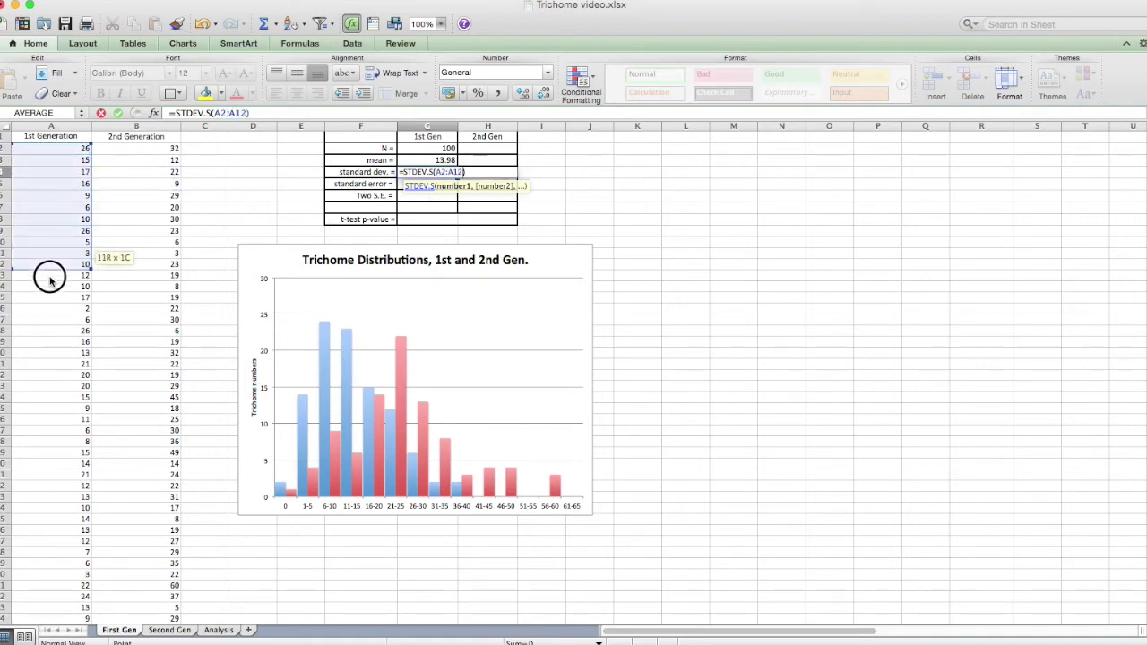
{"action": "scroll", "coordinate": [50, 281], "scroll_direction": "down", "scroll_amount": 3}
{"action": "key", "text": "Return"}
{"action": "scroll", "coordinate": [51, 282], "scroll_direction": "up", "scroll_amount": 3}
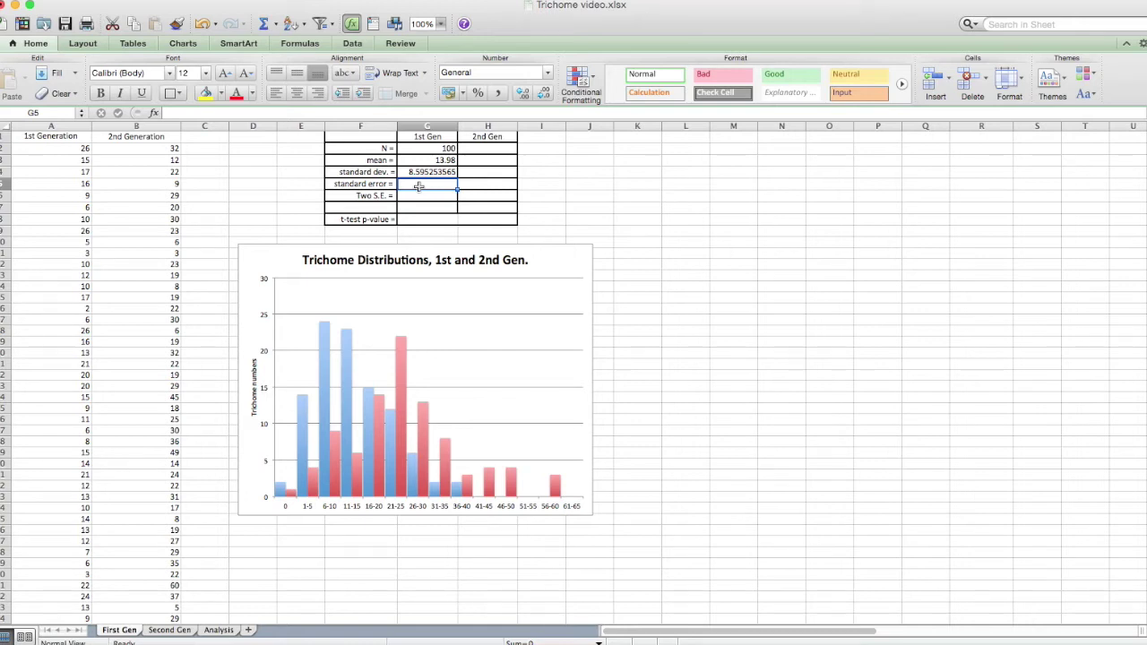
- Calculate the 1st generation standard error in G5 with the formula =G4/G2^0.5
{"action": "type", "text": "="}
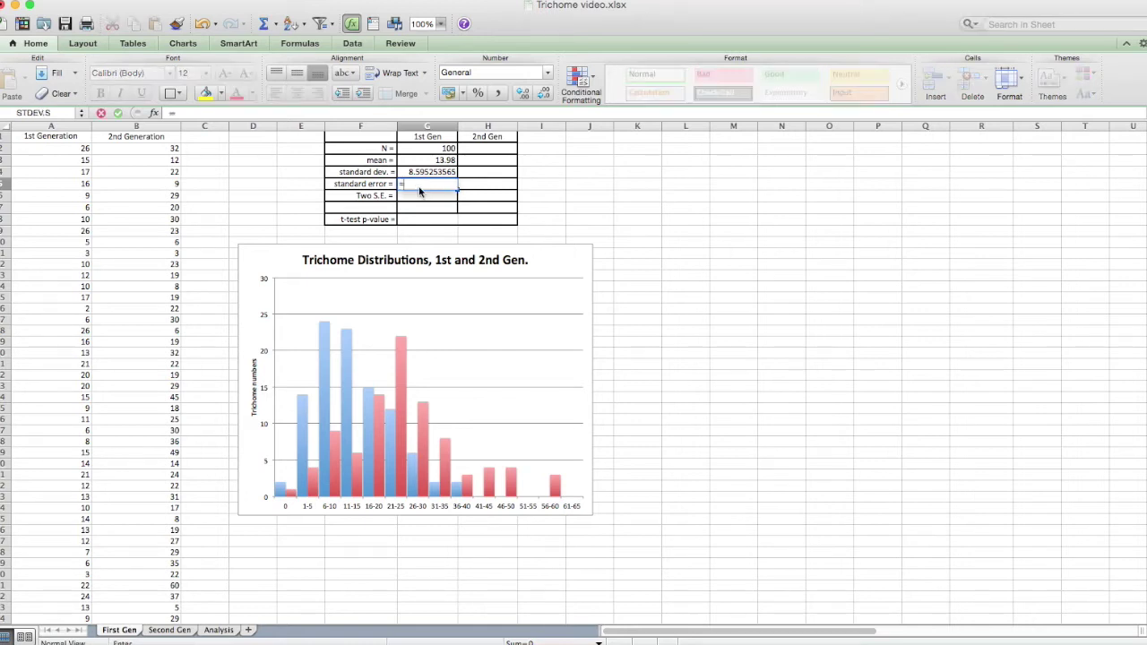
{"action": "left_click", "coordinate": [425, 179]}
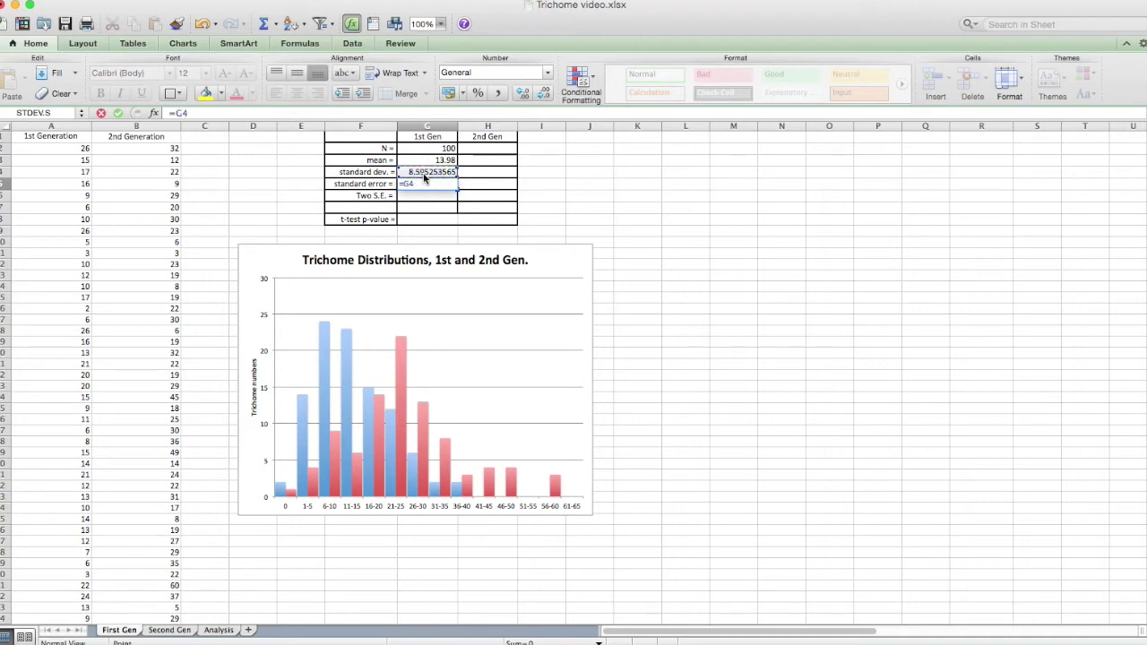
{"action": "type", "text": "/"}
{"action": "left_click", "coordinate": [430, 148]}
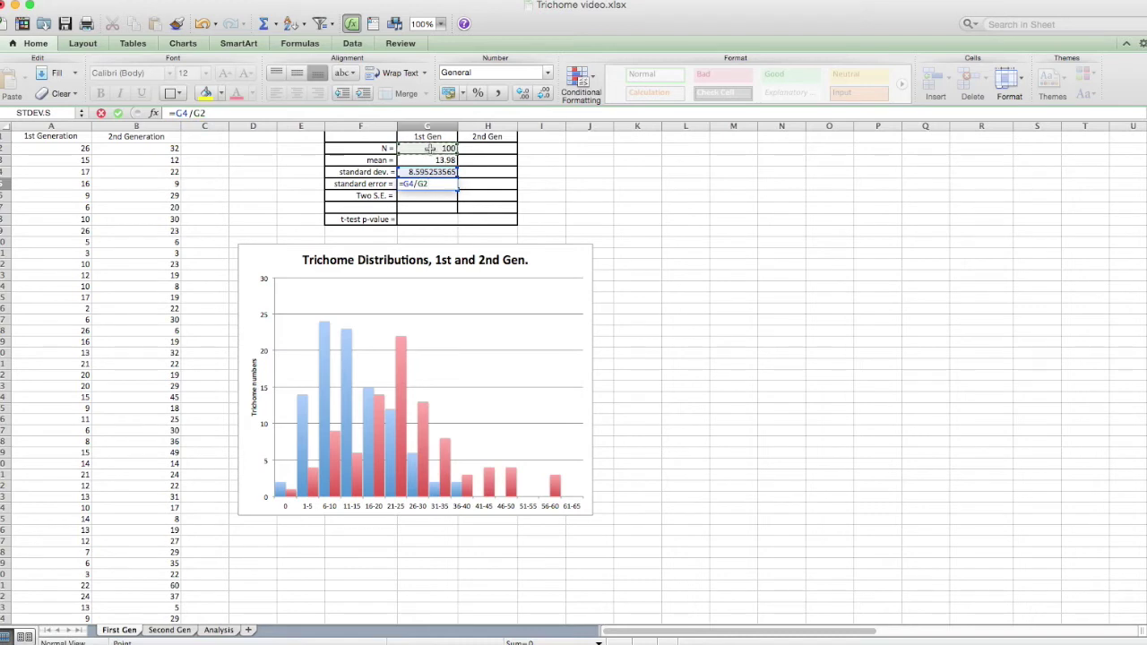
{"action": "type", "text": "^0.5"}
{"action": "key", "text": "Return"}
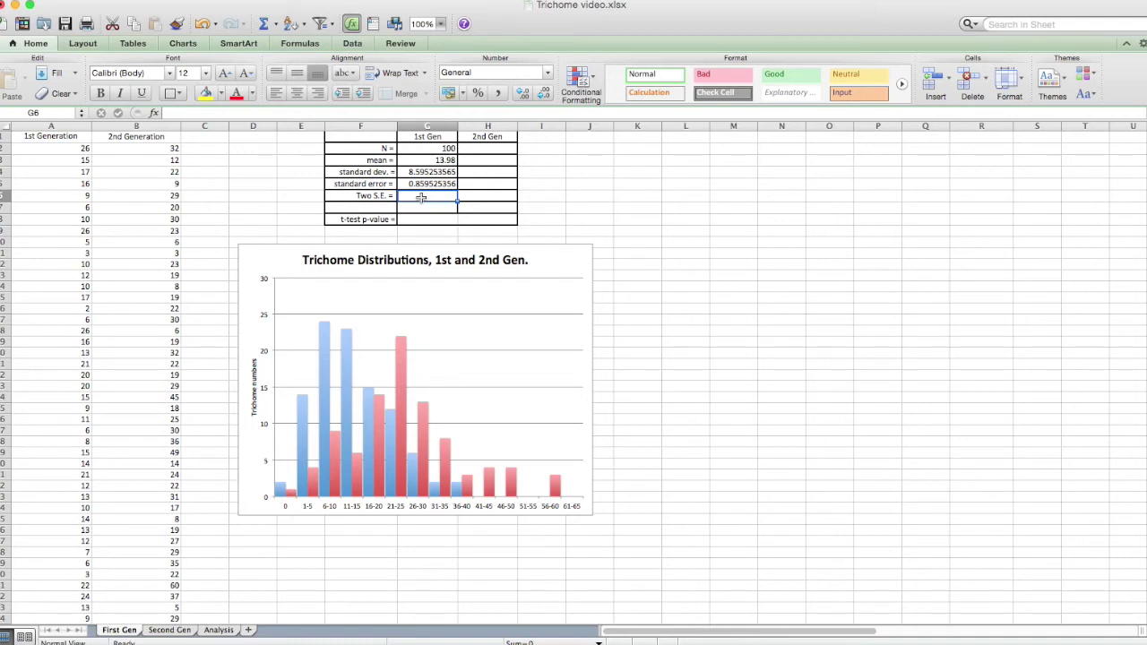
- Calculate Two S.E. for the 1st generation in G6 with the formula =2 * G5
{"action": "type", "text": "=2 *"}
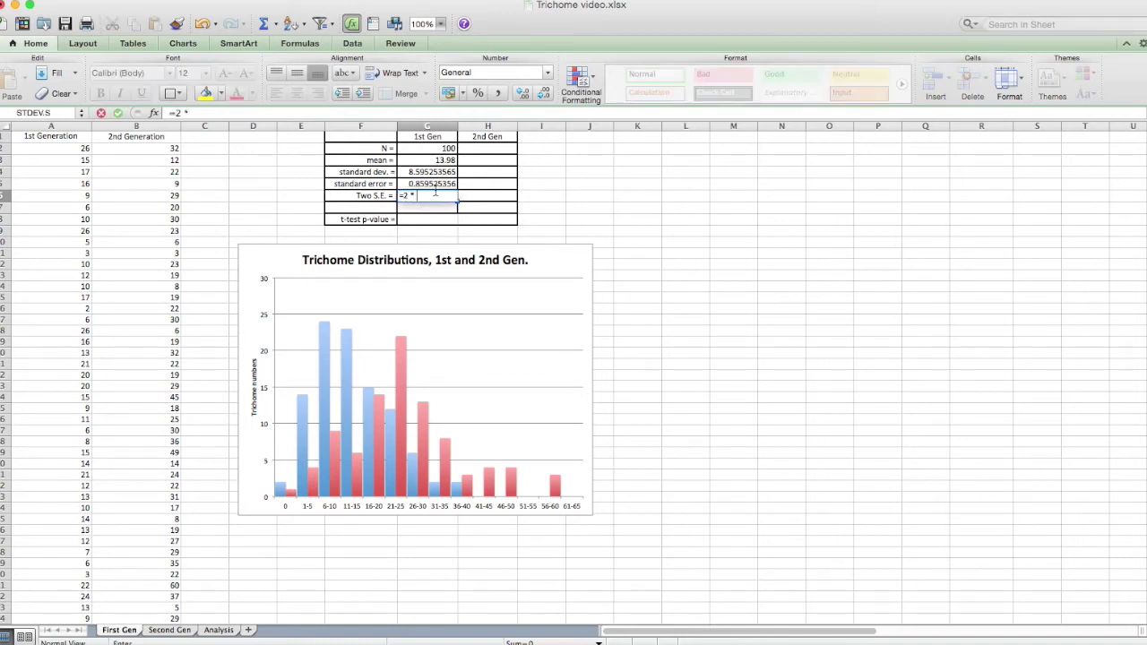
{"action": "left_click", "coordinate": [428, 184]}
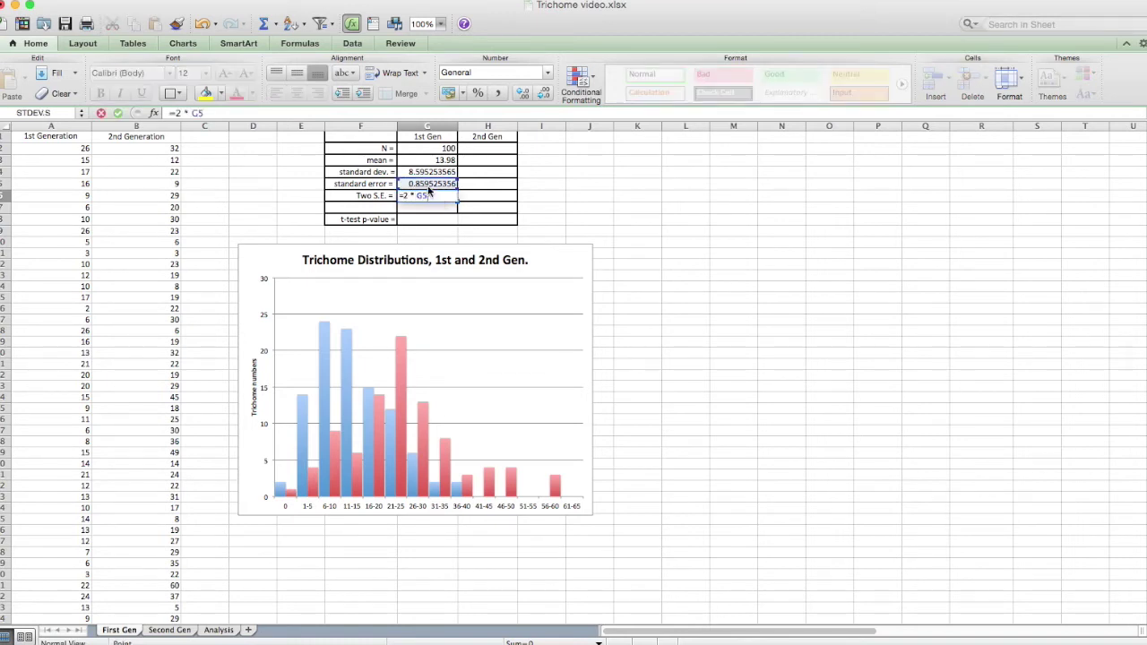
{"action": "key", "text": "Return"}
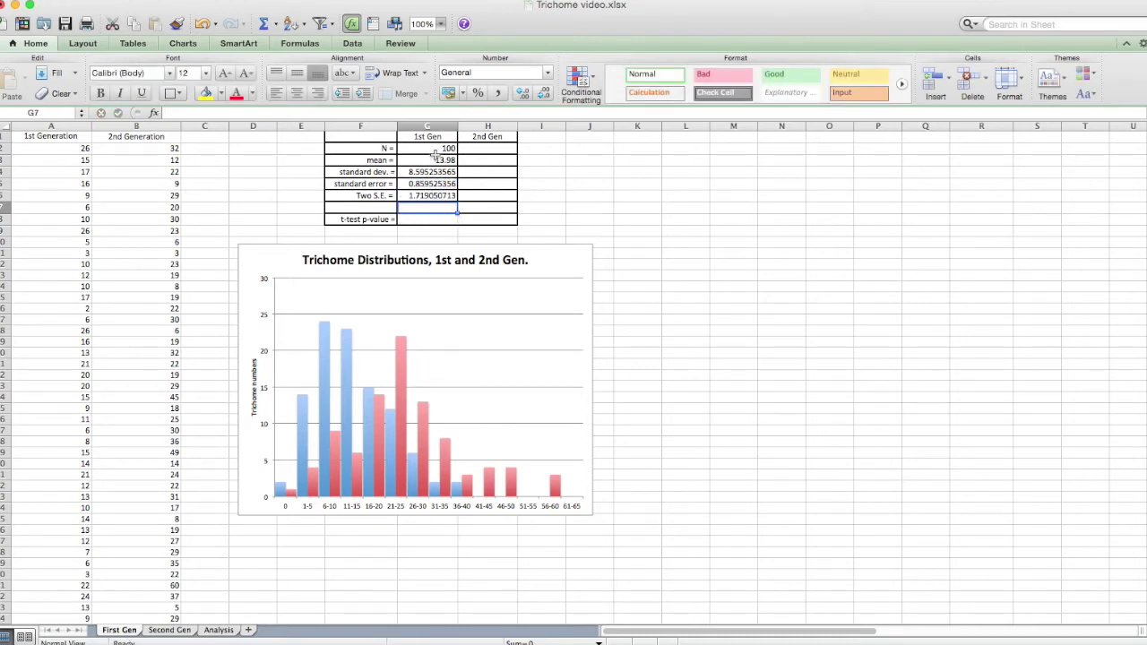
- Fill the 1st Gen formulas in G2:G6 across to the 2nd Gen cells H2:H6
{"action": "left_click", "coordinate": [432, 149]}
{"action": "left_click_drag", "start_coordinate": [432, 150], "coordinate": [431, 198]}
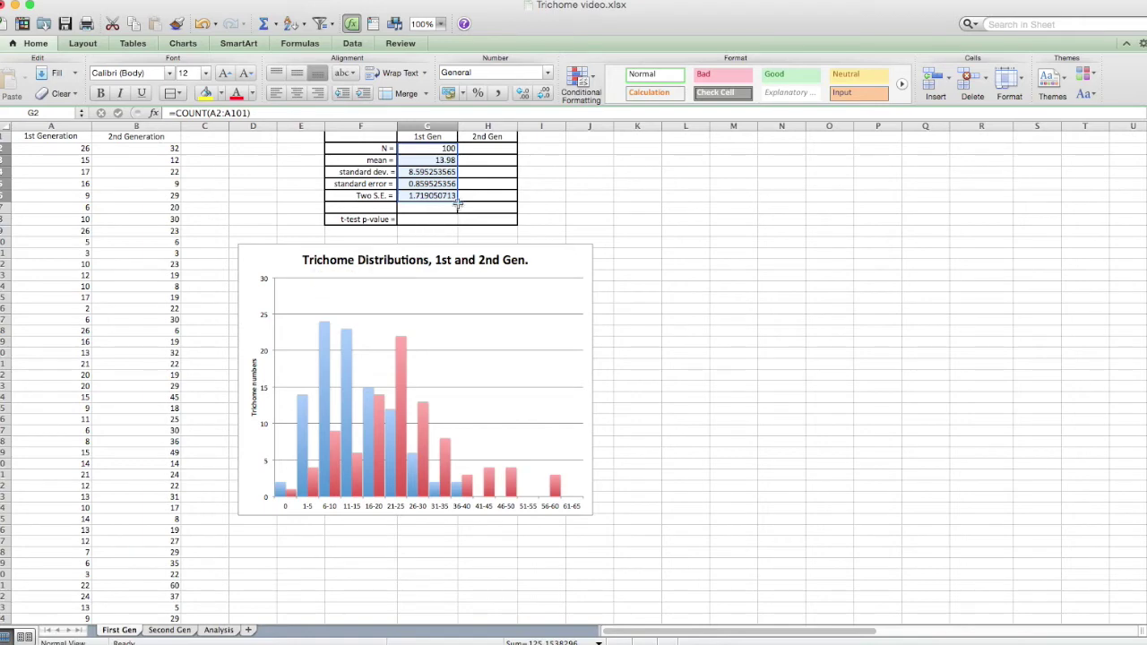
{"action": "left_click_drag", "start_coordinate": [458, 202], "coordinate": [508, 199]}
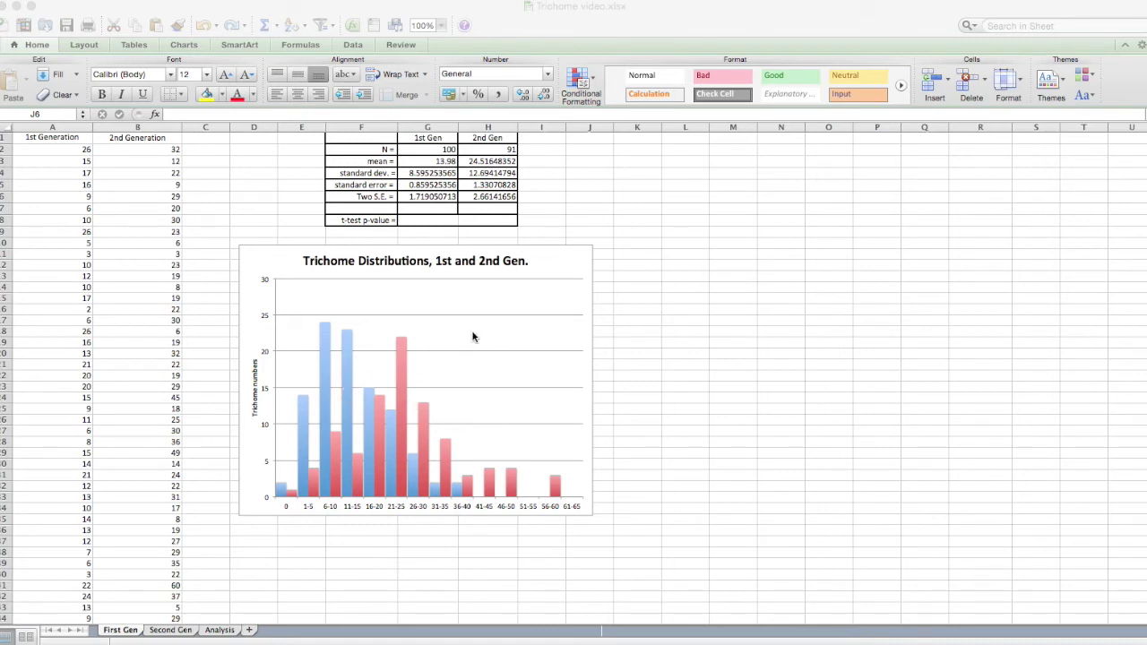
- Start a T.TEST formula in H8 for the t-test p-value, with the 1st generation data A2:A101 as the first array
{"action": "left_click", "coordinate": [462, 223]}
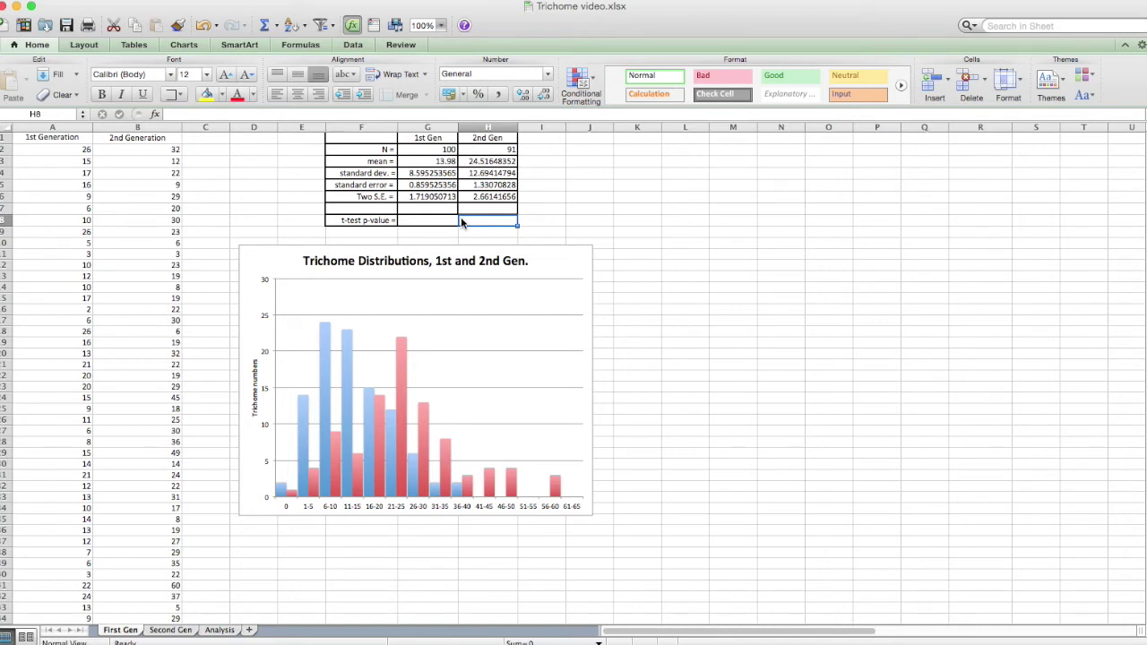
{"action": "type", "text": "="}
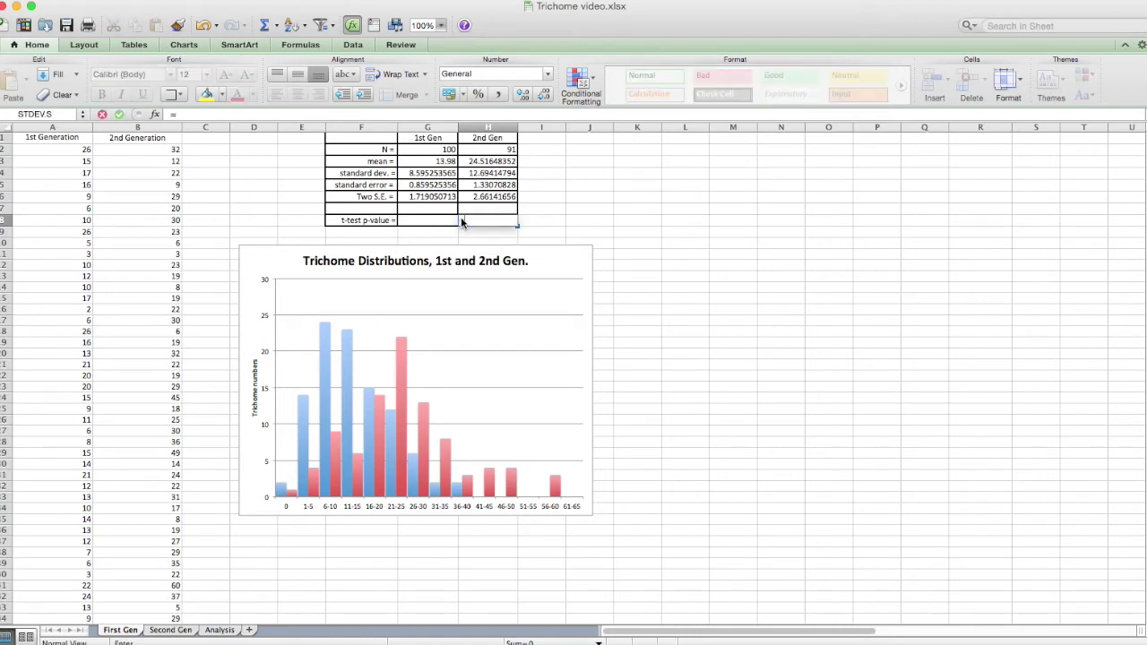
{"action": "type", "text": "t.INV.2T"}
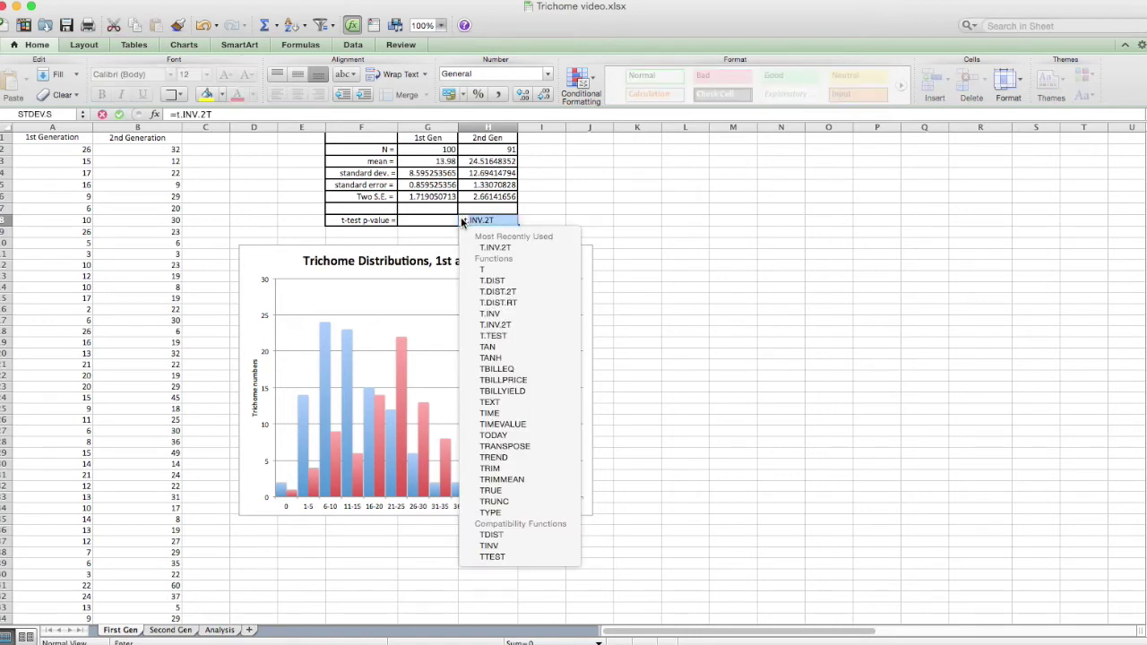
{"action": "double_click", "coordinate": [498, 335]}
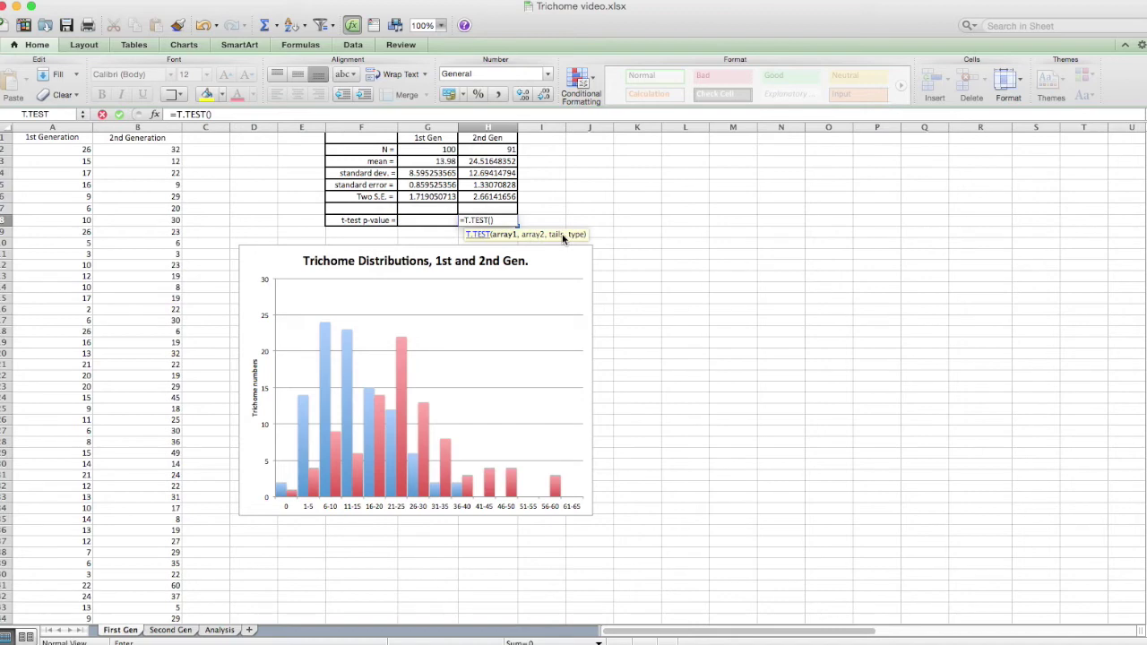
{"action": "left_click", "coordinate": [65, 150]}
{"action": "left_click_drag", "start_coordinate": [66, 150], "coordinate": [33, 459]}
{"action": "key", "text": "super+shift+Down"}
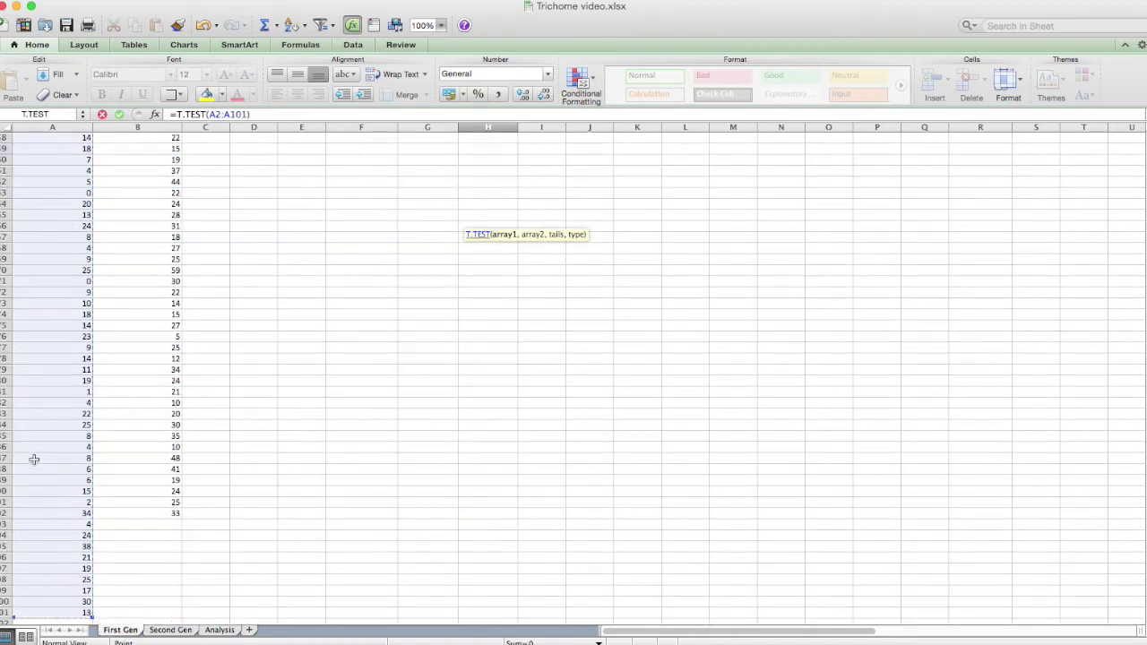
{"action": "scroll", "coordinate": [181, 459], "scroll_direction": "up", "scroll_amount": 20}
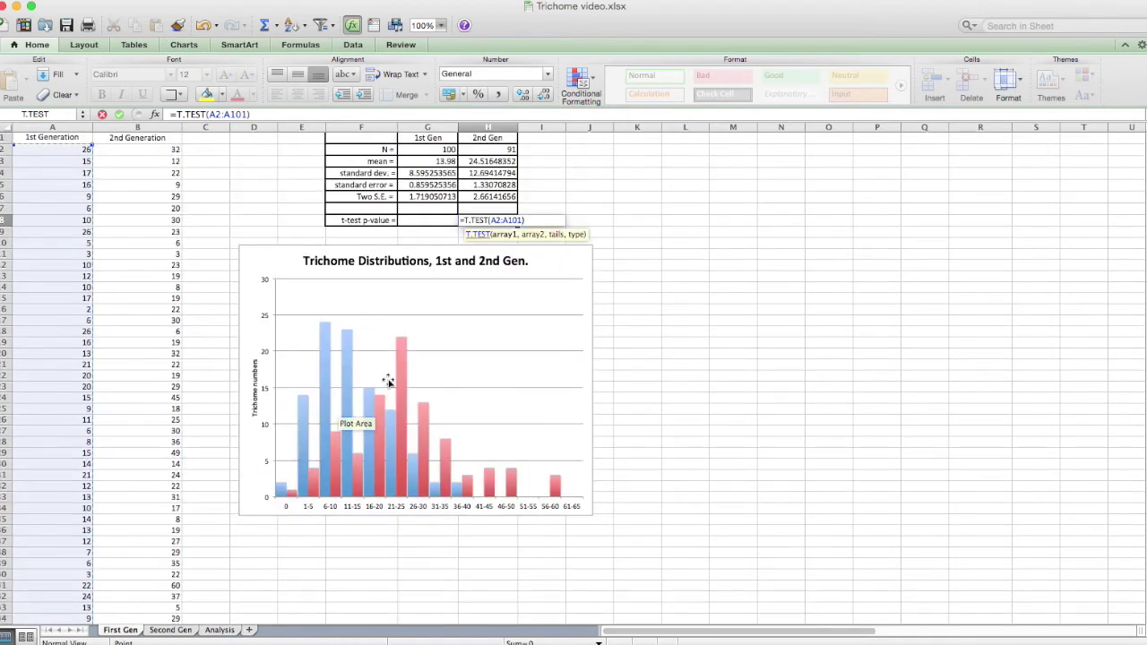
- Complete the T.TEST formula in H8 with B2:B92 as the second array, 2 tails and type 3
{"action": "type", "text": ","}
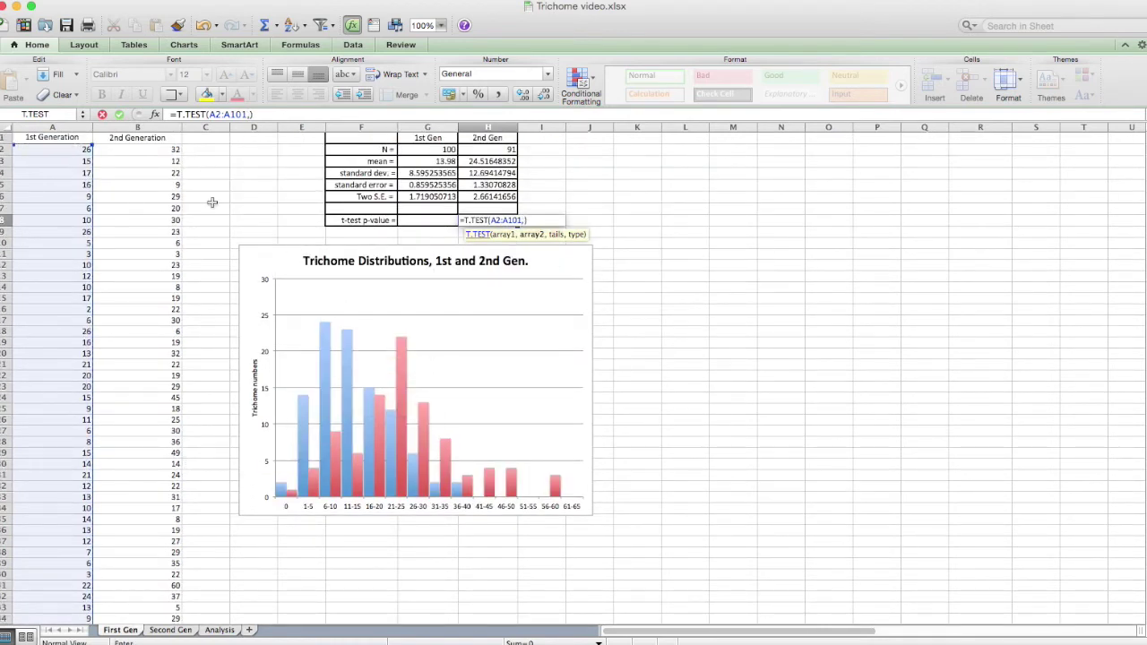
{"action": "left_click_drag", "start_coordinate": [140, 149], "coordinate": [111, 327]}
{"action": "scroll", "coordinate": [108, 329], "scroll_direction": "down", "scroll_amount": 20}
{"action": "scroll", "coordinate": [107, 328], "scroll_direction": "up", "scroll_amount": 20}
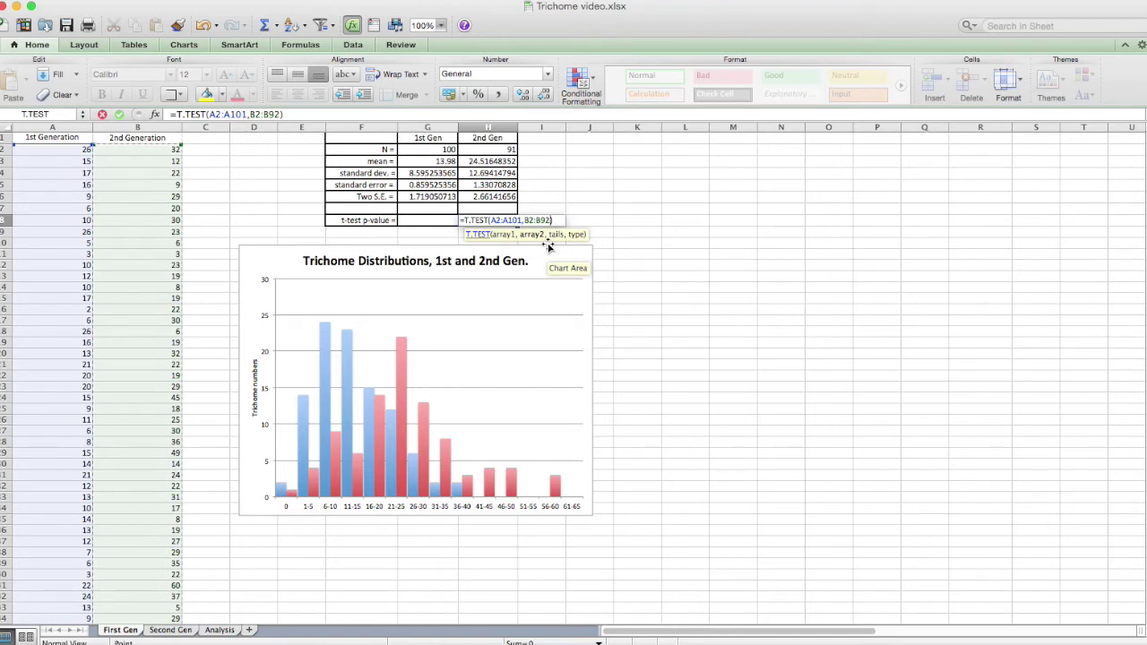
{"action": "type", "text": ",2"}
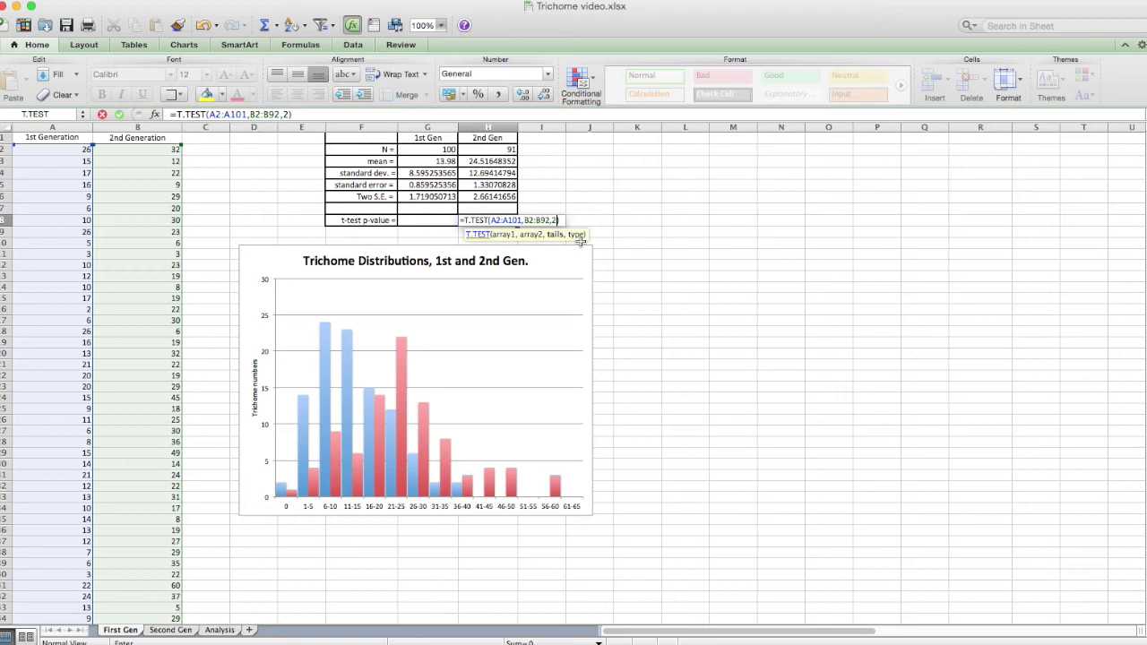
{"action": "type", "text": ",3"}
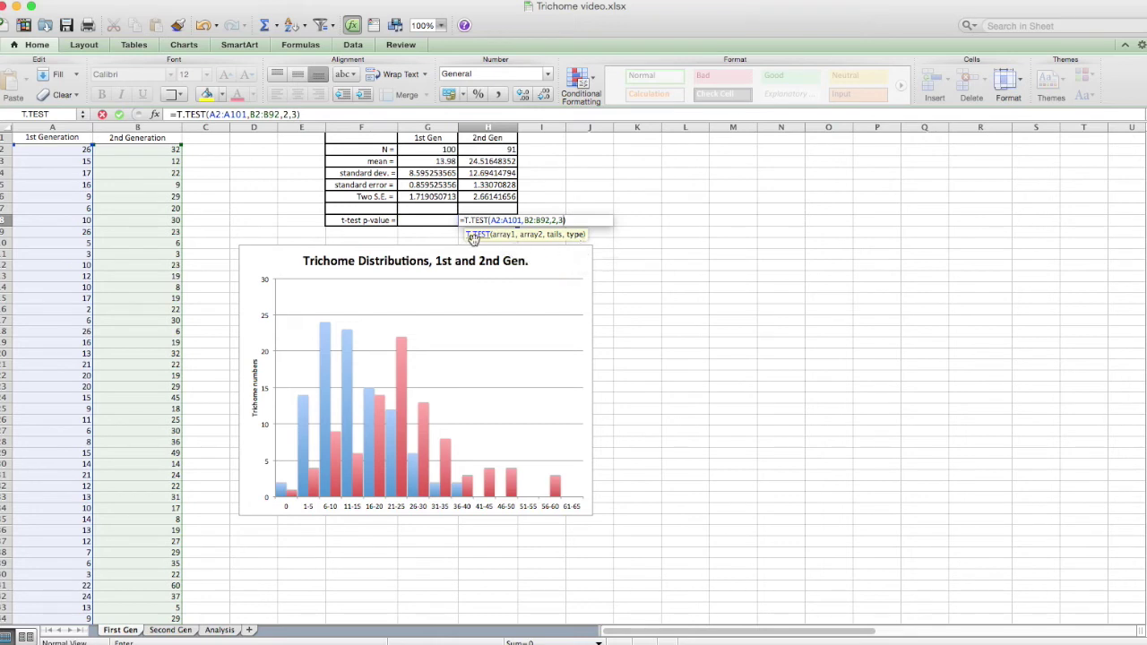
{"action": "key", "text": "Return"}
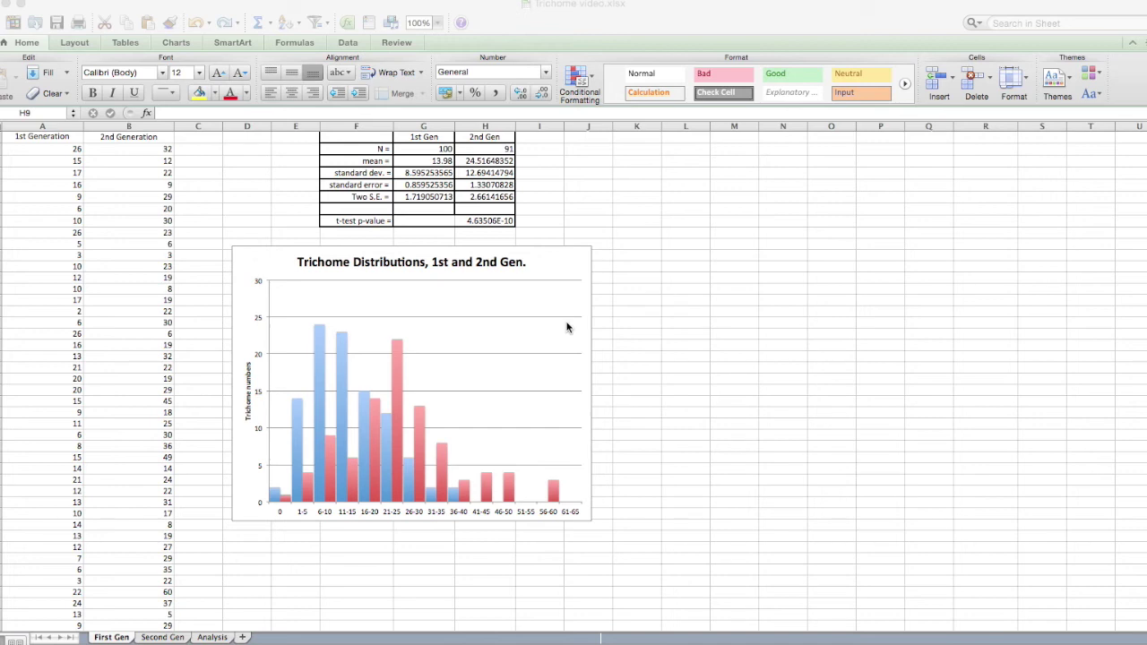
- Insert a 2-D column chart of the 1st and 2nd generation means in G3:H3
{"action": "left_click", "coordinate": [427, 162]}
{"action": "left_click_drag", "start_coordinate": [428, 161], "coordinate": [469, 161]}
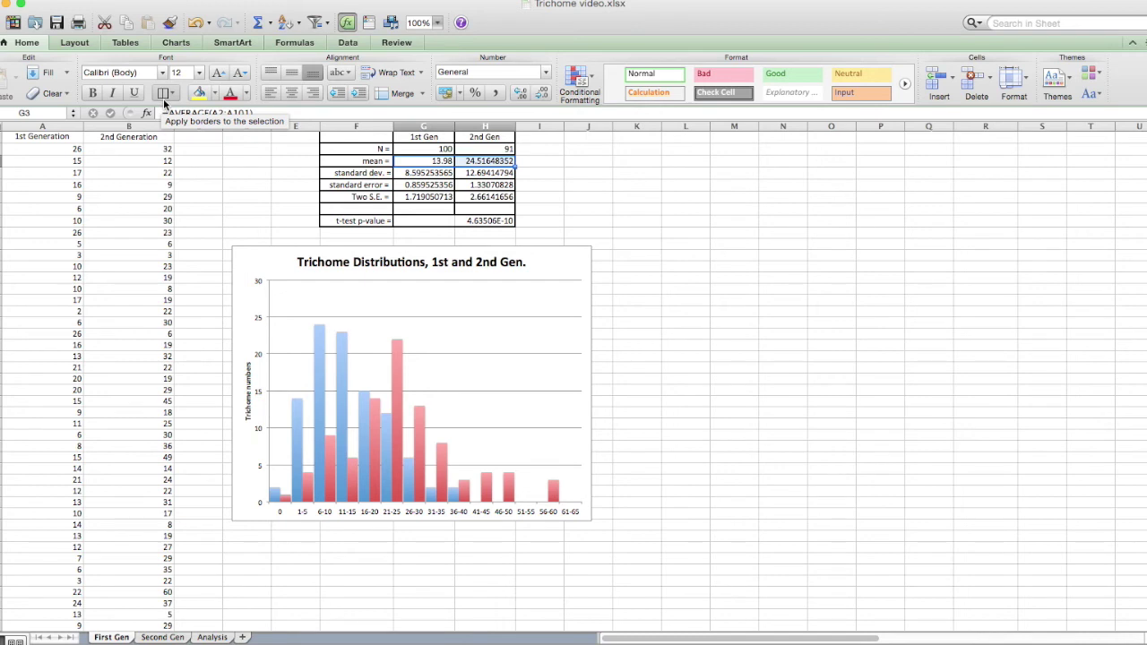
{"action": "left_click", "coordinate": [182, 41]}
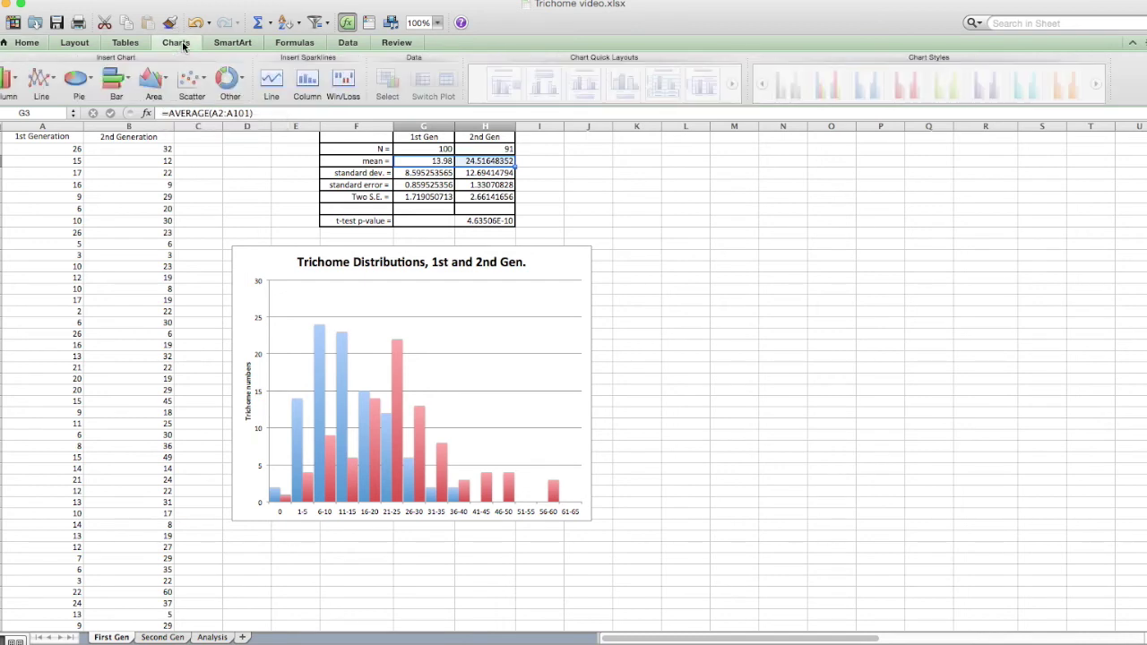
{"action": "left_click", "coordinate": [11, 84]}
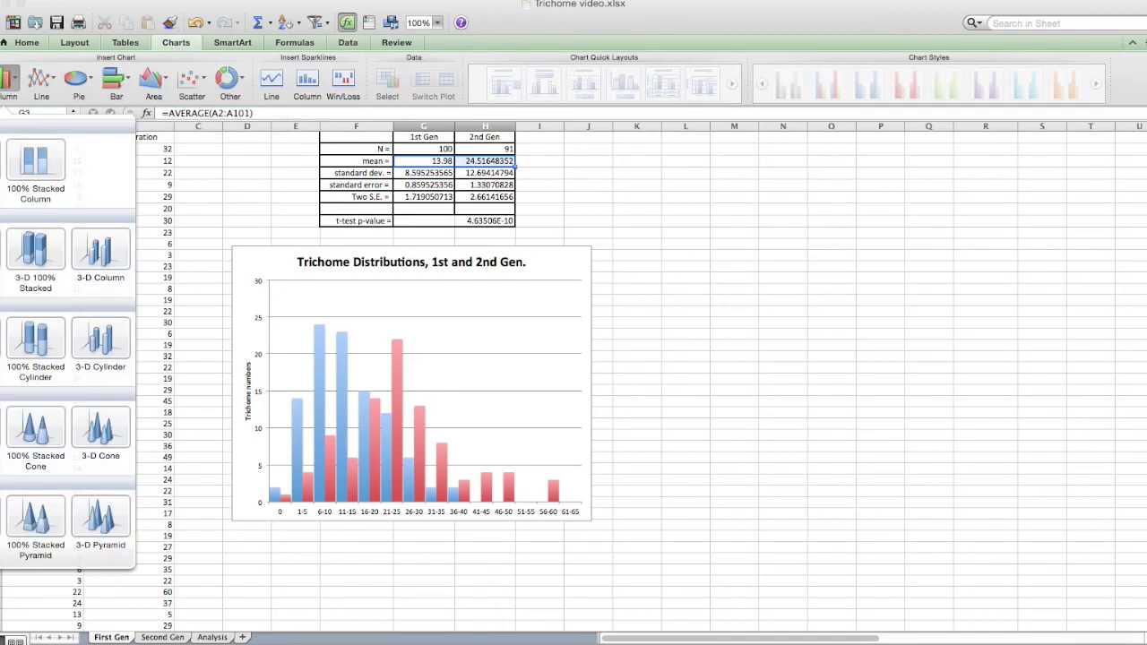
{"action": "left_click", "coordinate": [2, 162]}
- Place the new means chart beside the histogram, enlarged across about columns K to R, and delete its legend
{"action": "left_click_drag", "start_coordinate": [608, 306], "coordinate": [800, 183]}
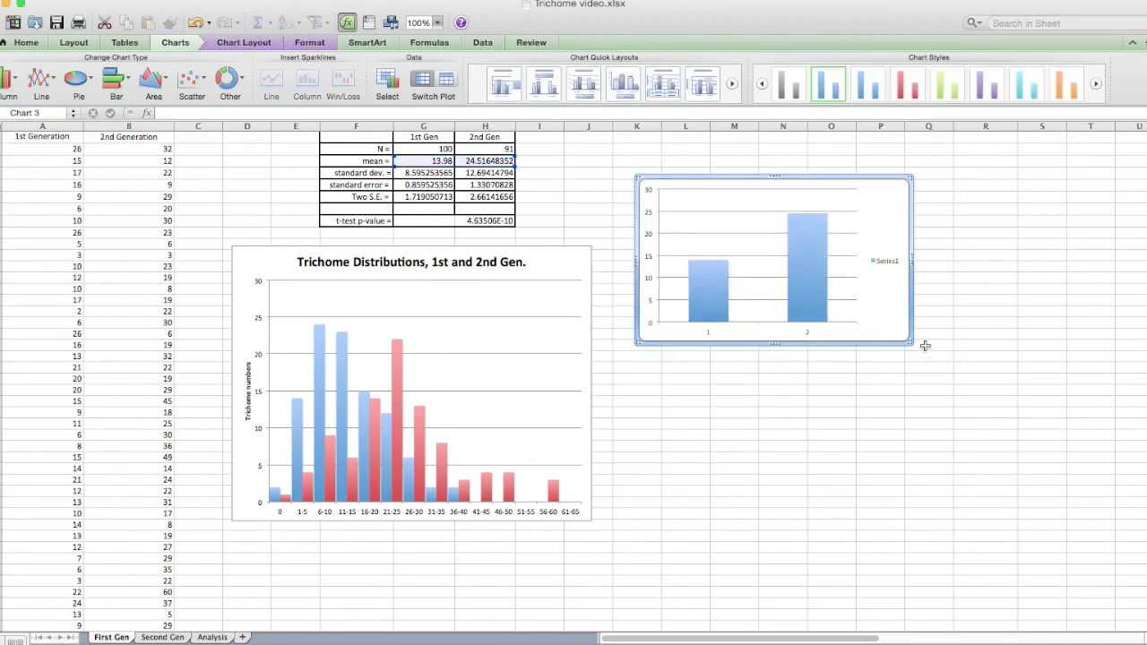
{"action": "left_click_drag", "start_coordinate": [913, 346], "coordinate": [1011, 434]}
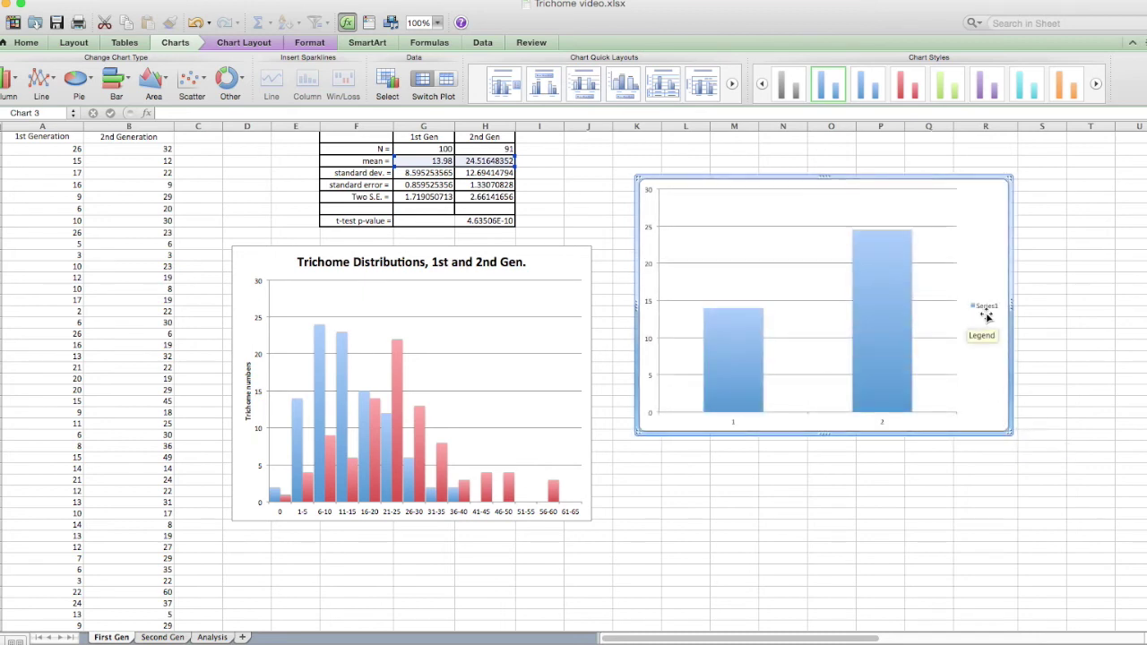
{"action": "left_click", "coordinate": [985, 306]}
{"action": "key", "text": "Delete"}
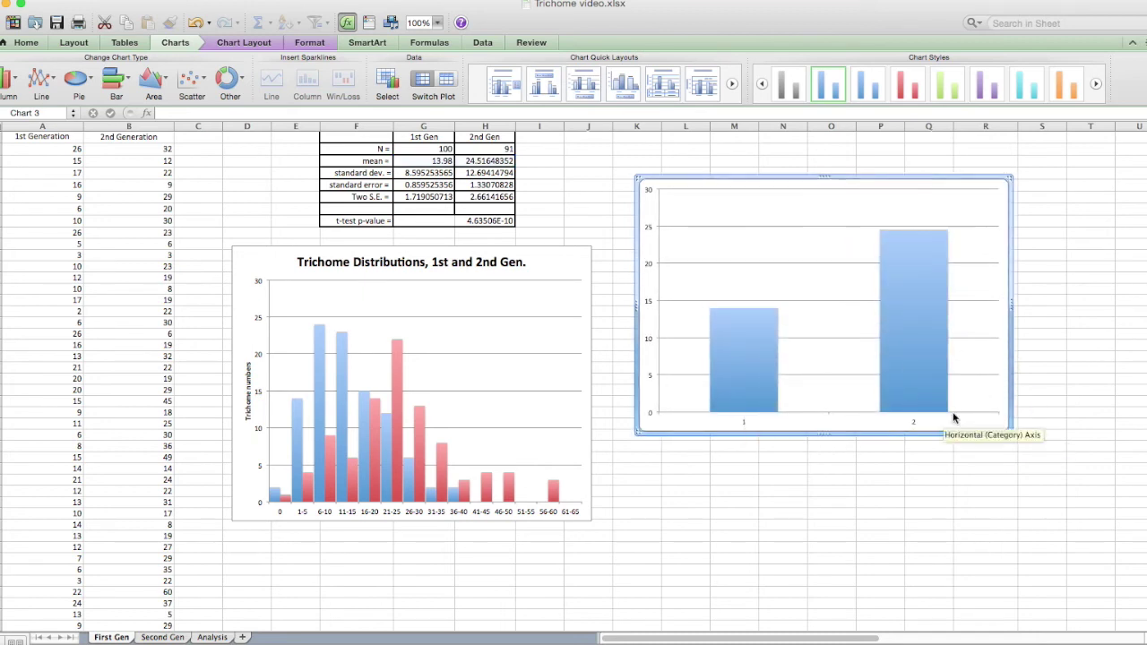
- Set the means chart's category axis labels to the headings 1st Gen and 2nd Gen in G1:H1
{"action": "right_click", "coordinate": [798, 211]}
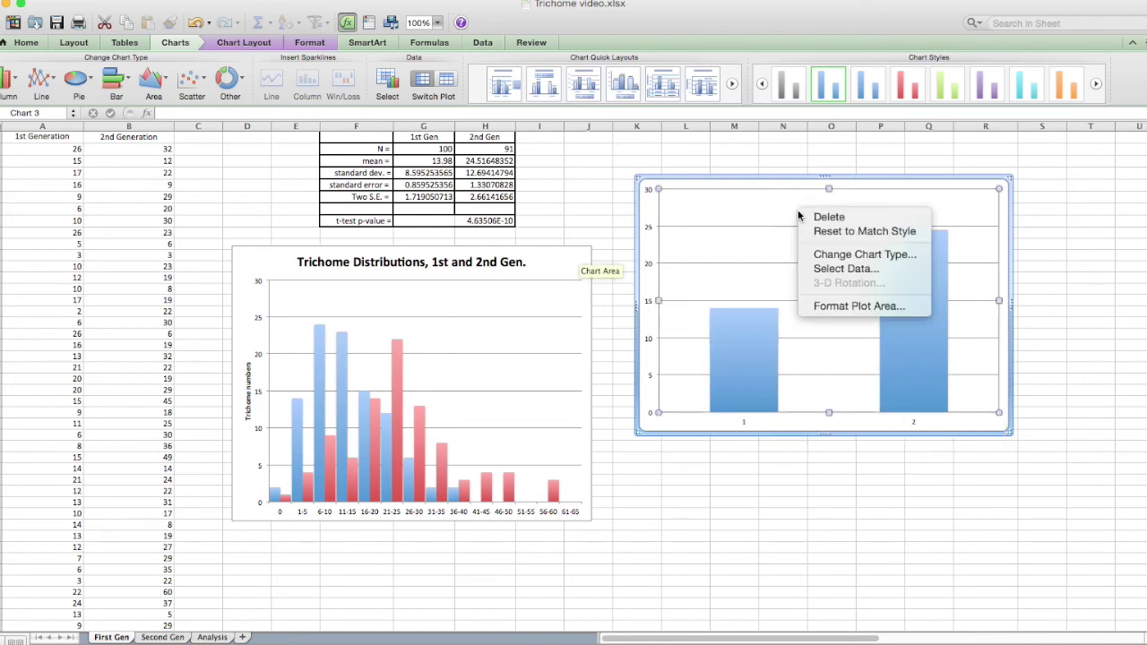
{"action": "left_click", "coordinate": [833, 268]}
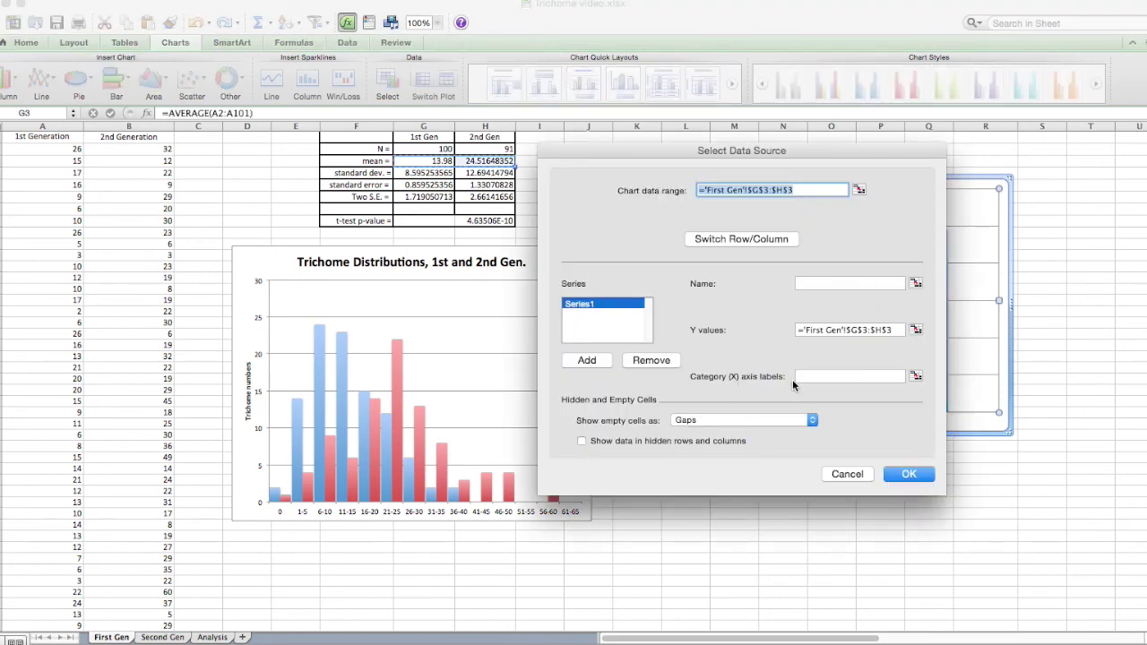
{"action": "left_click", "coordinate": [915, 376]}
{"action": "left_click_drag", "start_coordinate": [423, 135], "coordinate": [480, 136]}
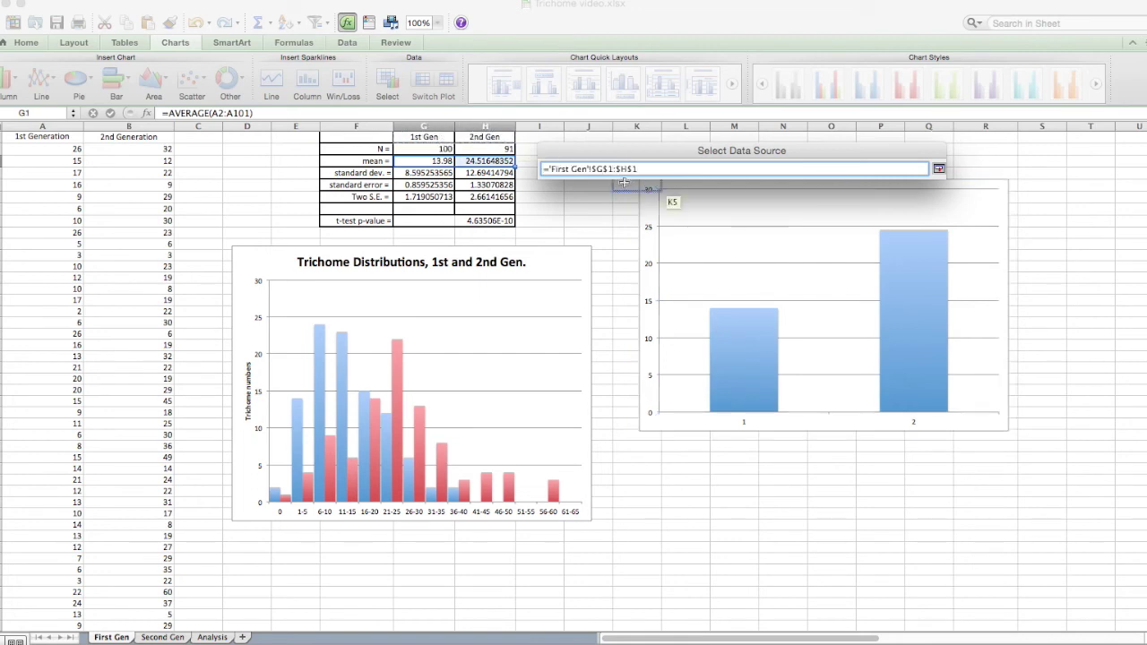
{"action": "left_click", "coordinate": [939, 168]}
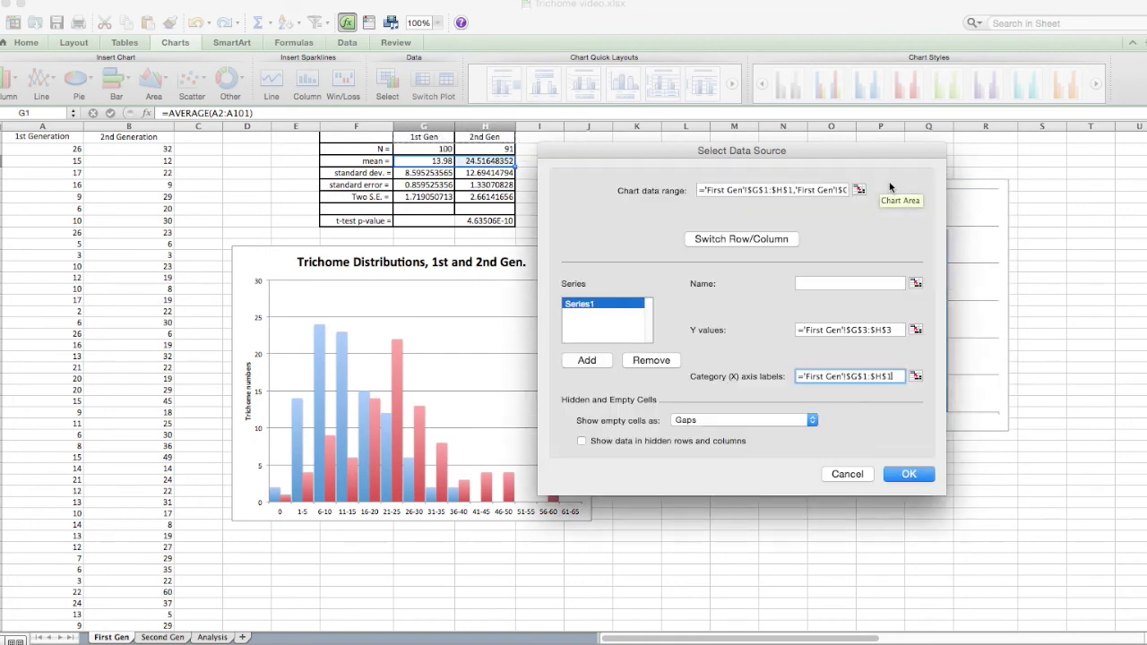
{"action": "left_click", "coordinate": [907, 475]}
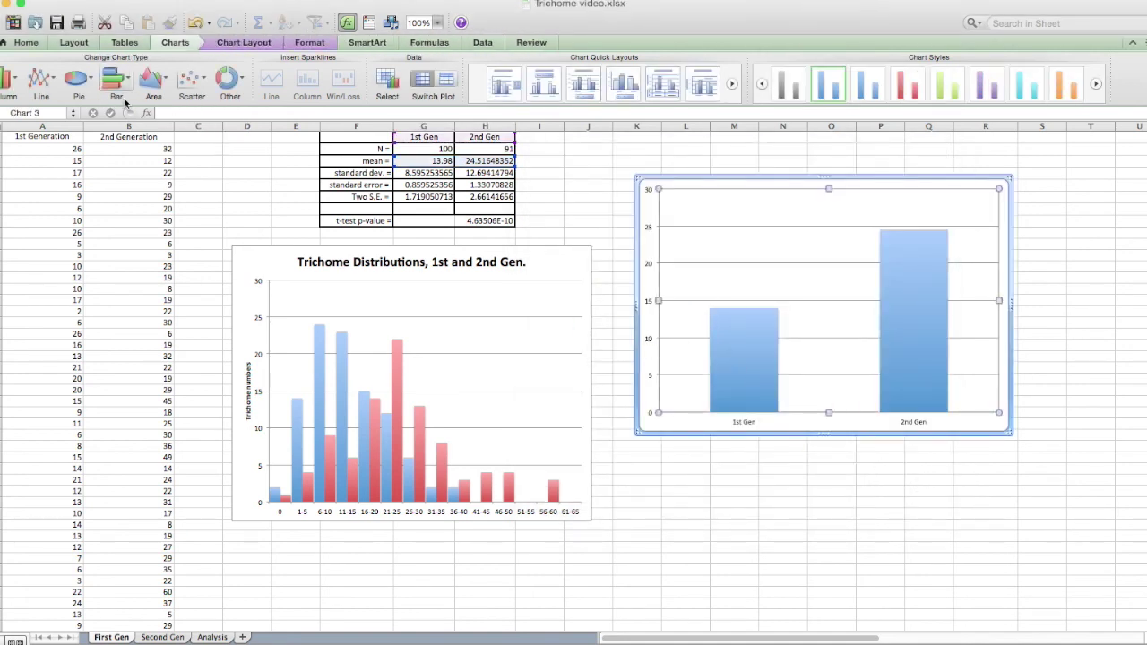
- Add the title "Mean Trichomes 1st and 2nd Generation" above the means chart's plot area
{"action": "left_click", "coordinate": [236, 44]}
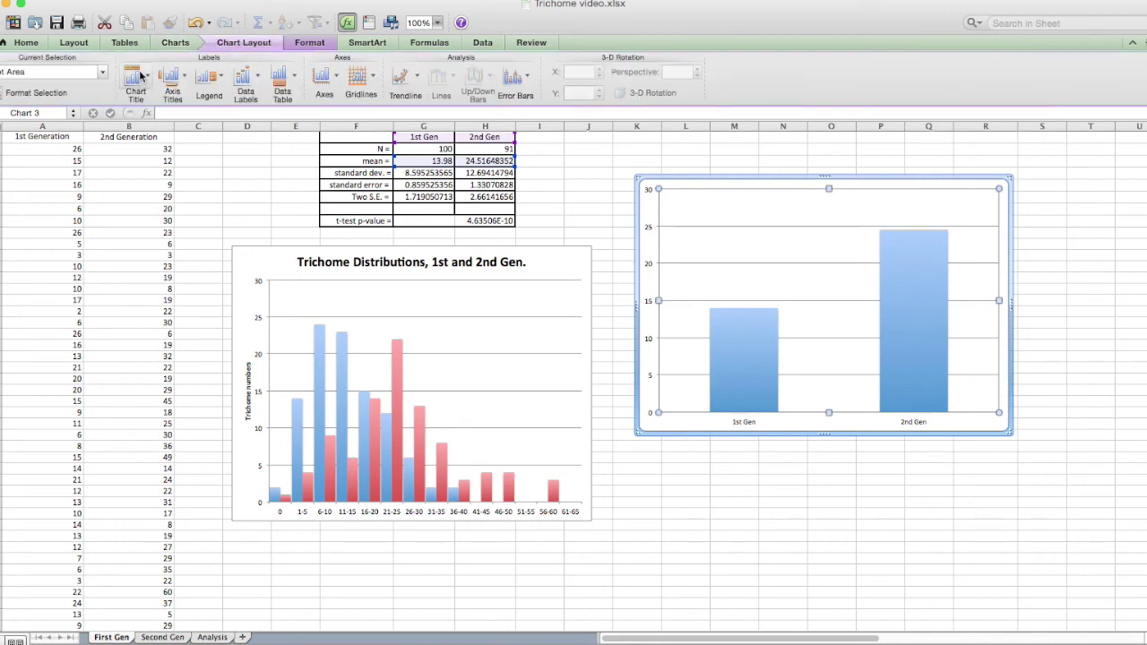
{"action": "left_click", "coordinate": [135, 75]}
{"action": "left_click", "coordinate": [174, 133]}
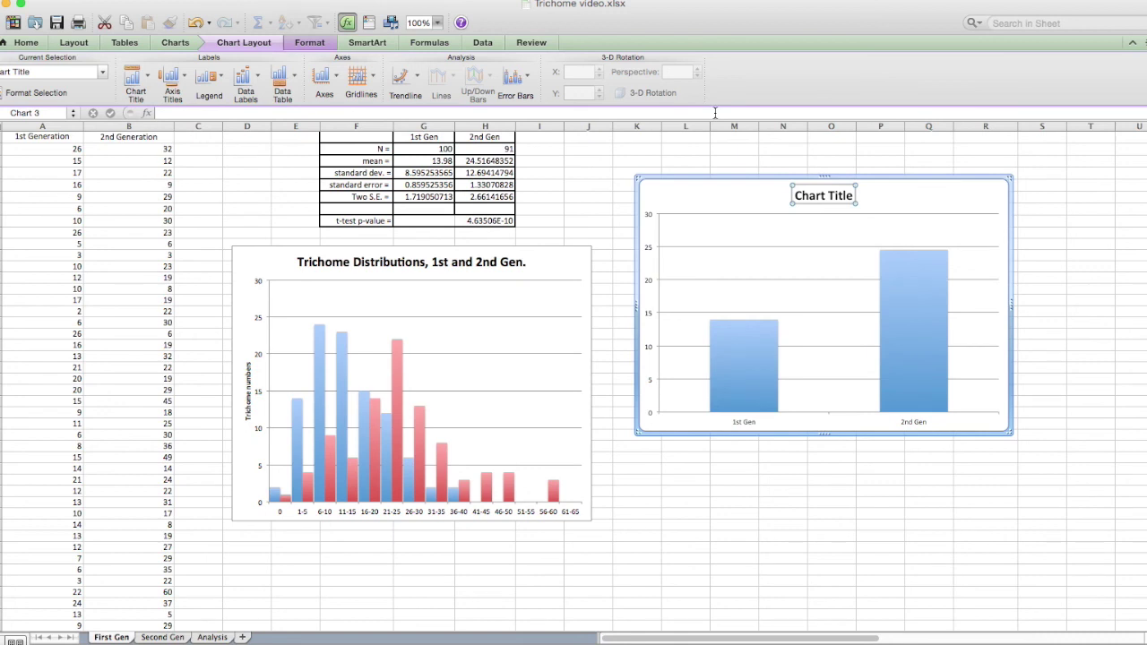
{"action": "type", "text": "Mean Tr"}
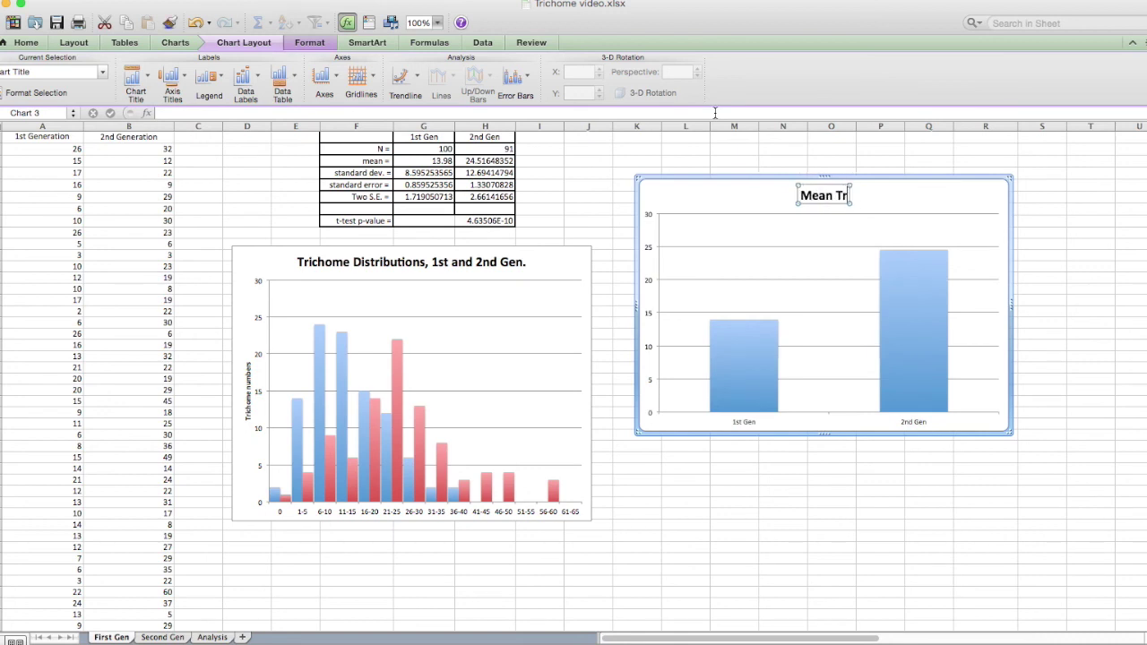
{"action": "type", "text": "ichome"}
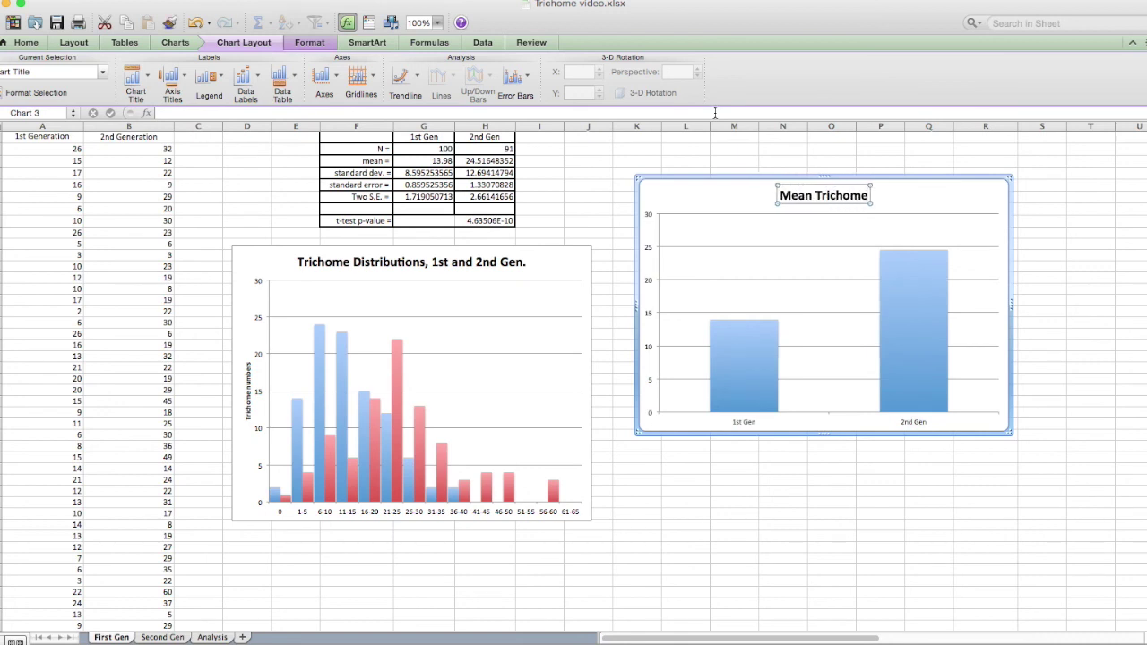
{"action": "type", "text": "s 1st and 2nd Generation"}
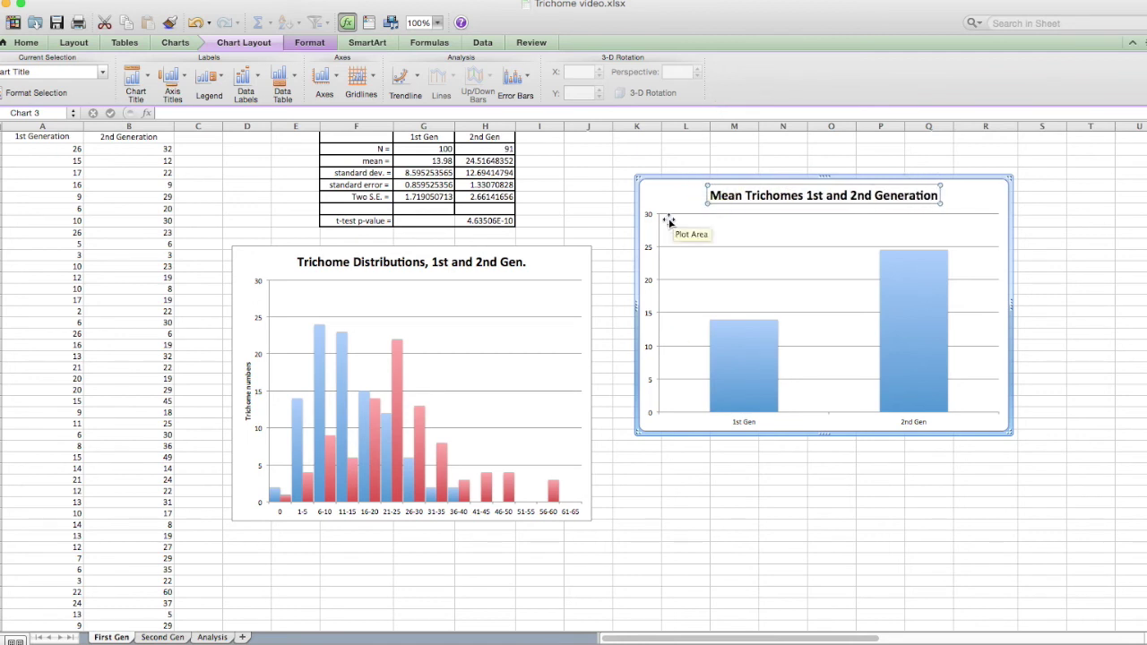
- Add a rotated vertical axis title reading "Trichome number" to the means chart
{"action": "left_click", "coordinate": [173, 77]}
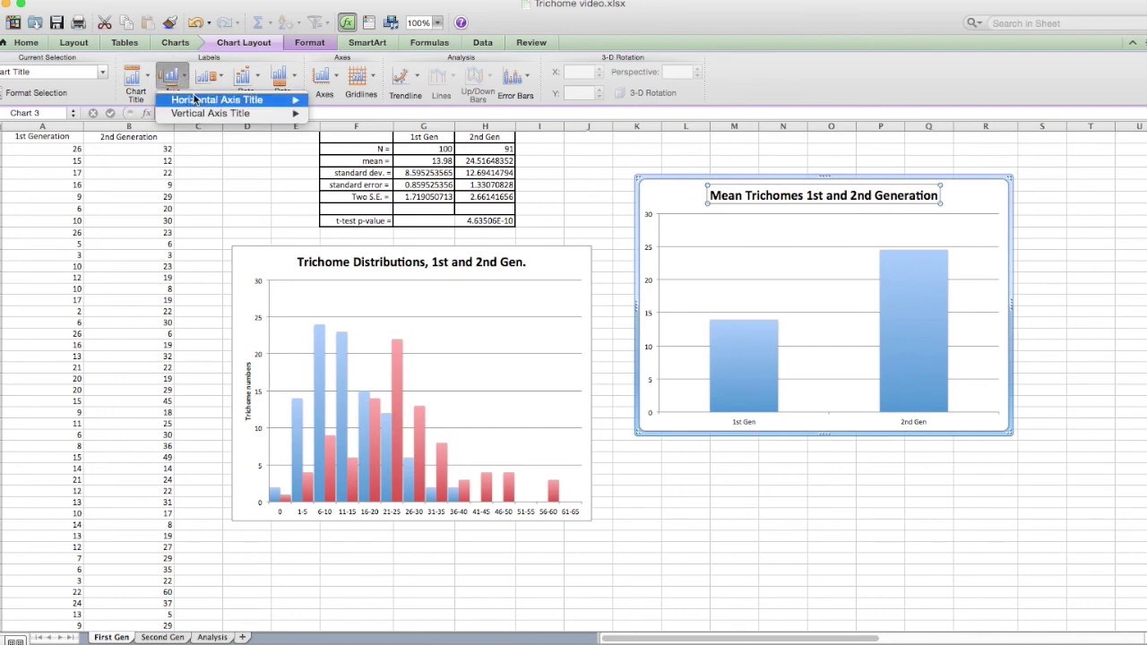
{"action": "mouse_move", "coordinate": [201, 115]}
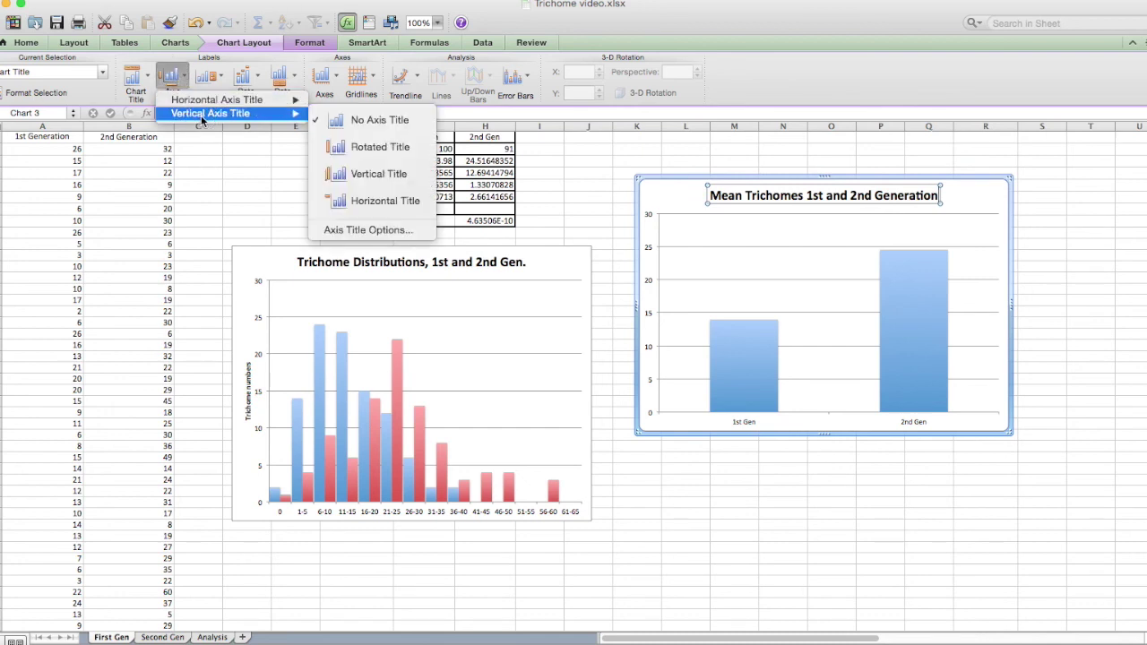
{"action": "left_click", "coordinate": [383, 149]}
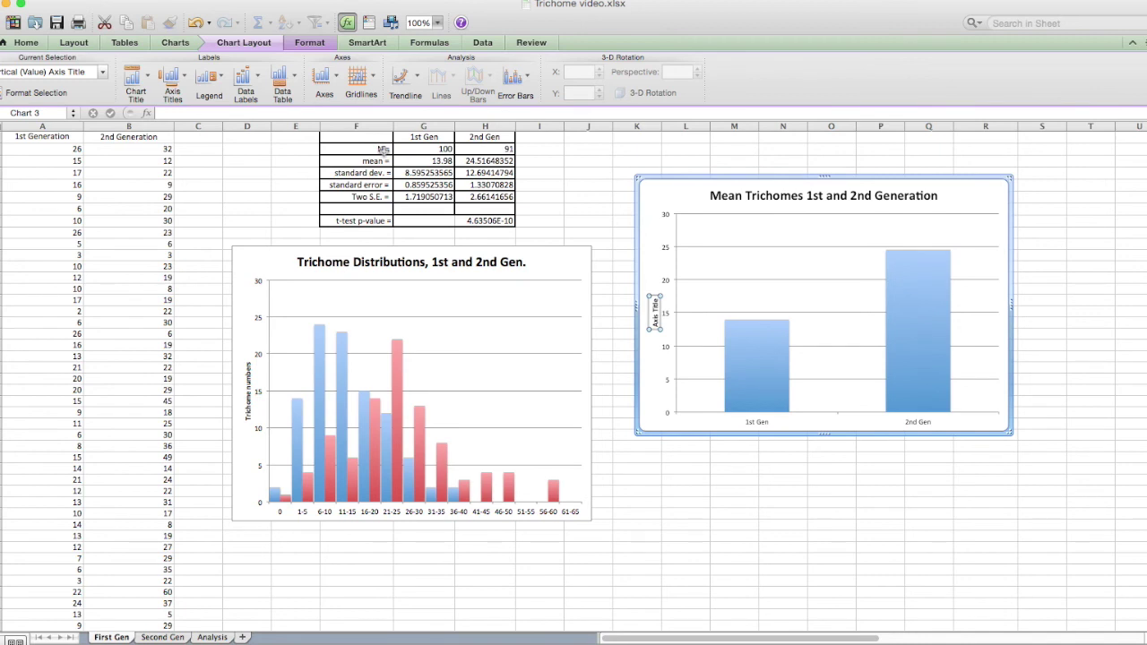
{"action": "type", "text": "Trichome numb"}
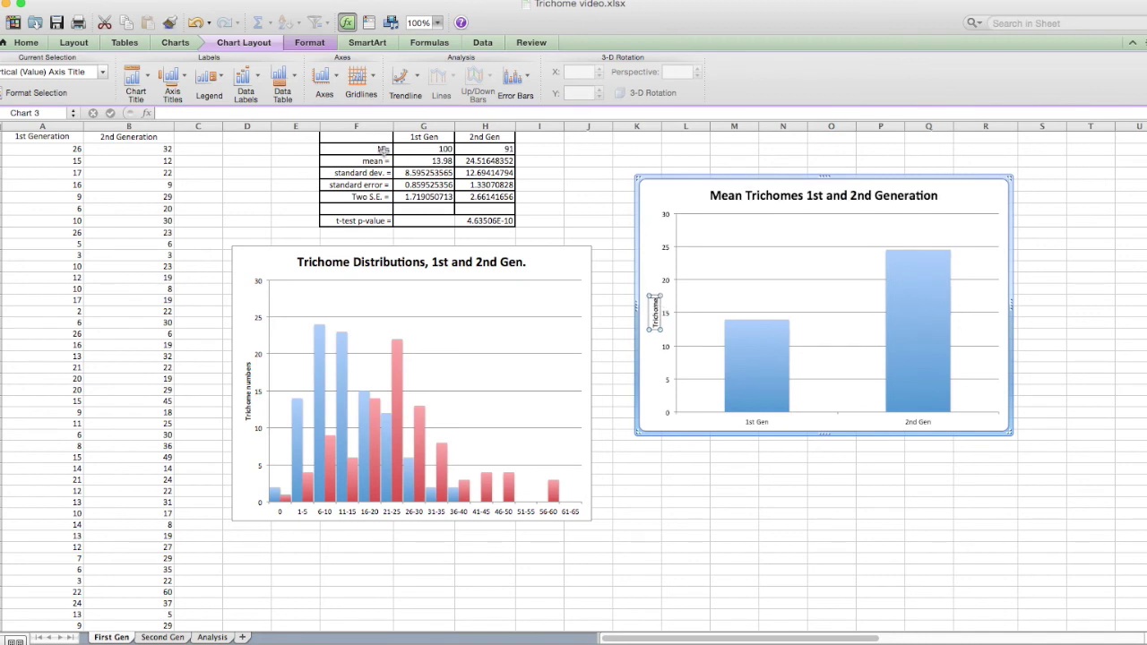
{"action": "type", "text": "ers"}
{"action": "left_click", "coordinate": [644, 224]}
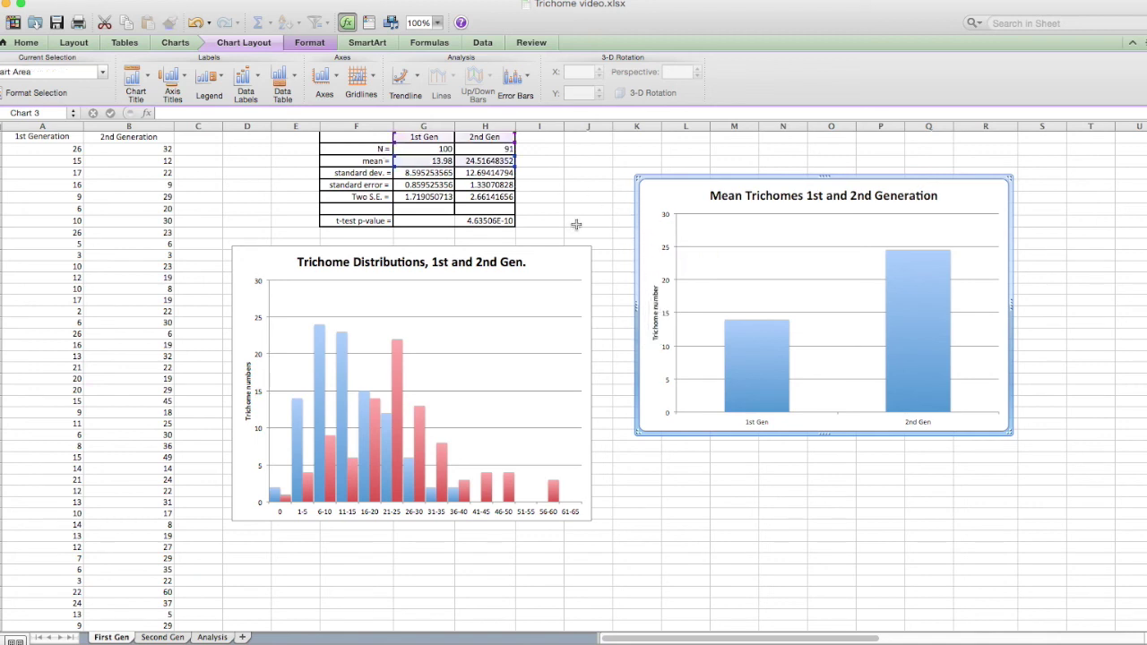
- Add capped error bars in both directions to the means chart's data series, using a custom error amount
{"action": "mouse_move", "coordinate": [934, 366]}
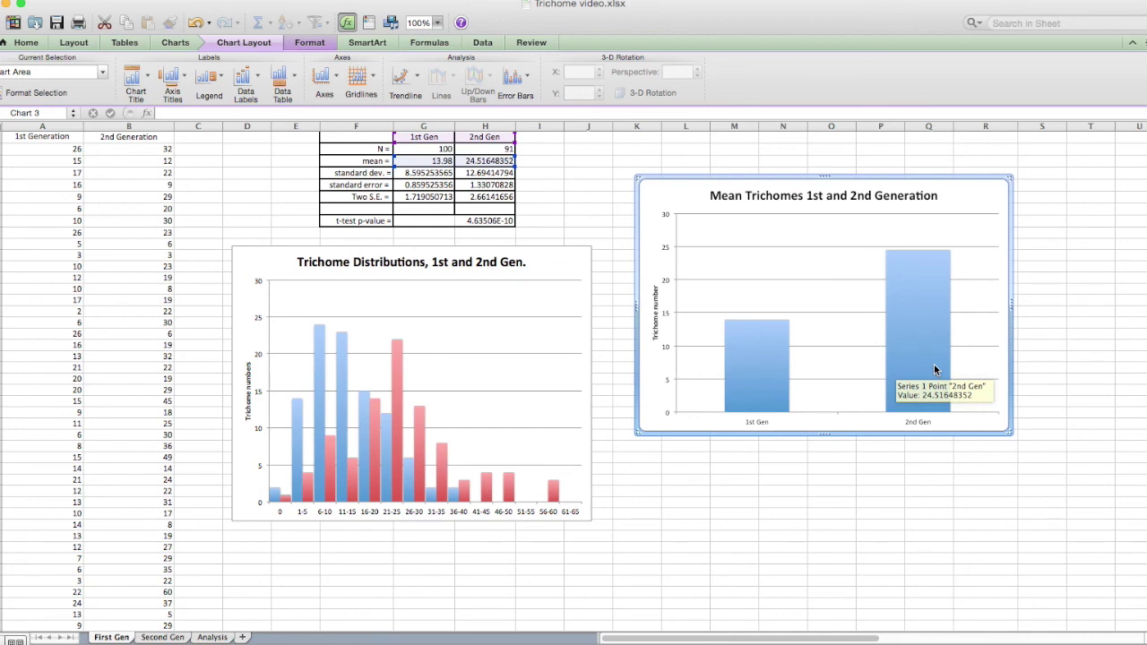
{"action": "mouse_move", "coordinate": [759, 347]}
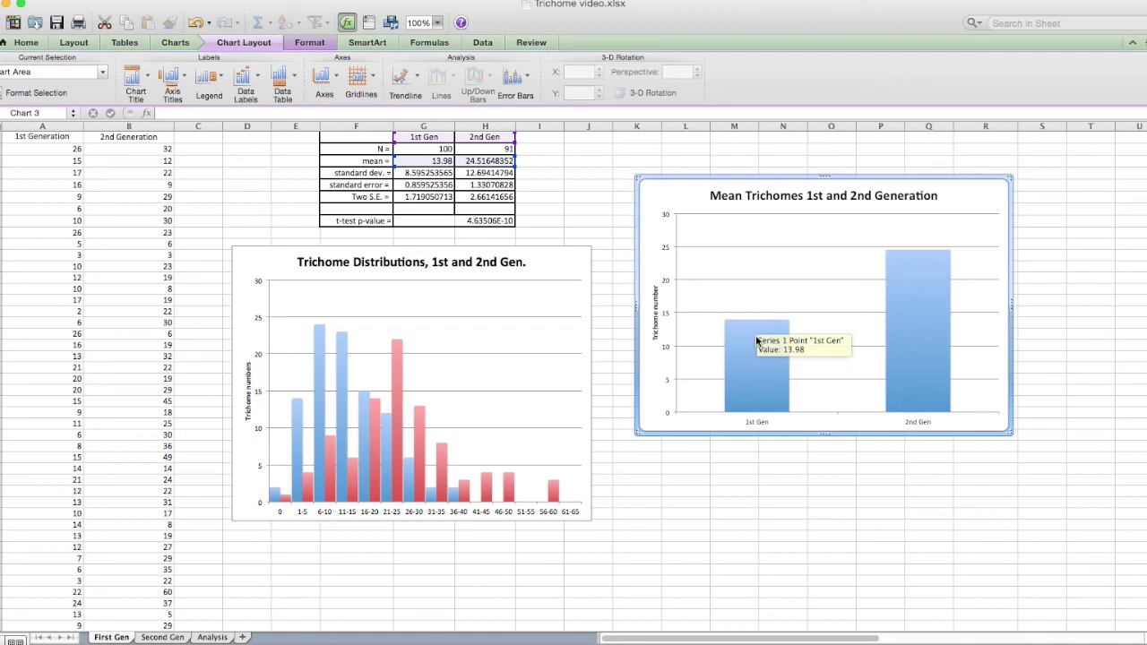
{"action": "right_click", "coordinate": [754, 340]}
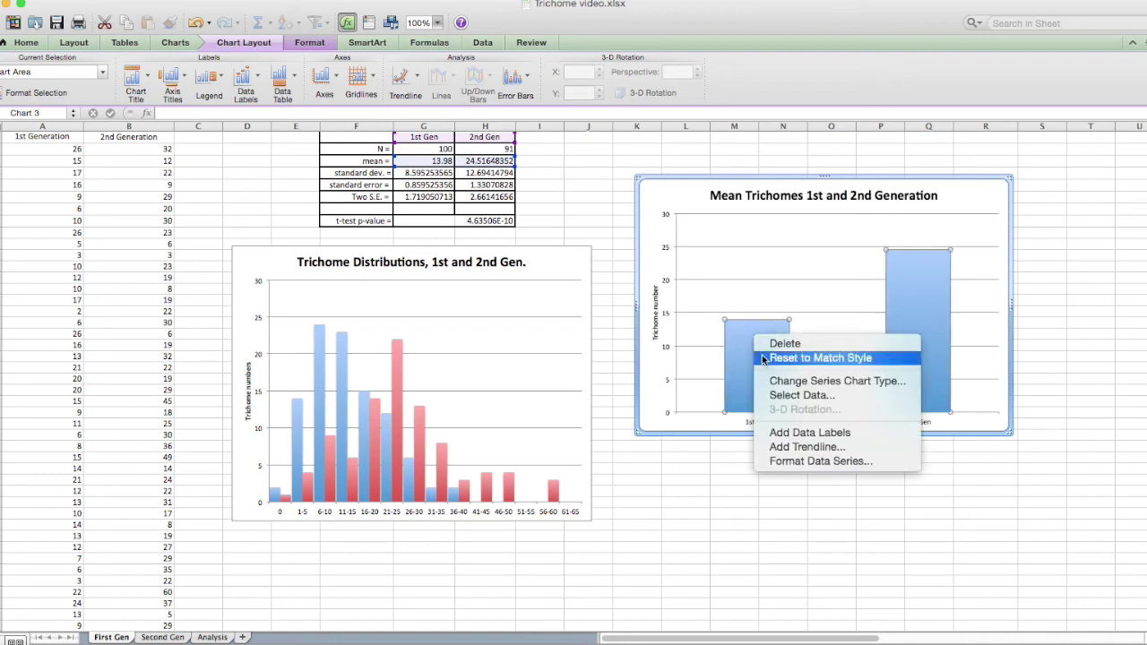
{"action": "left_click", "coordinate": [809, 461]}
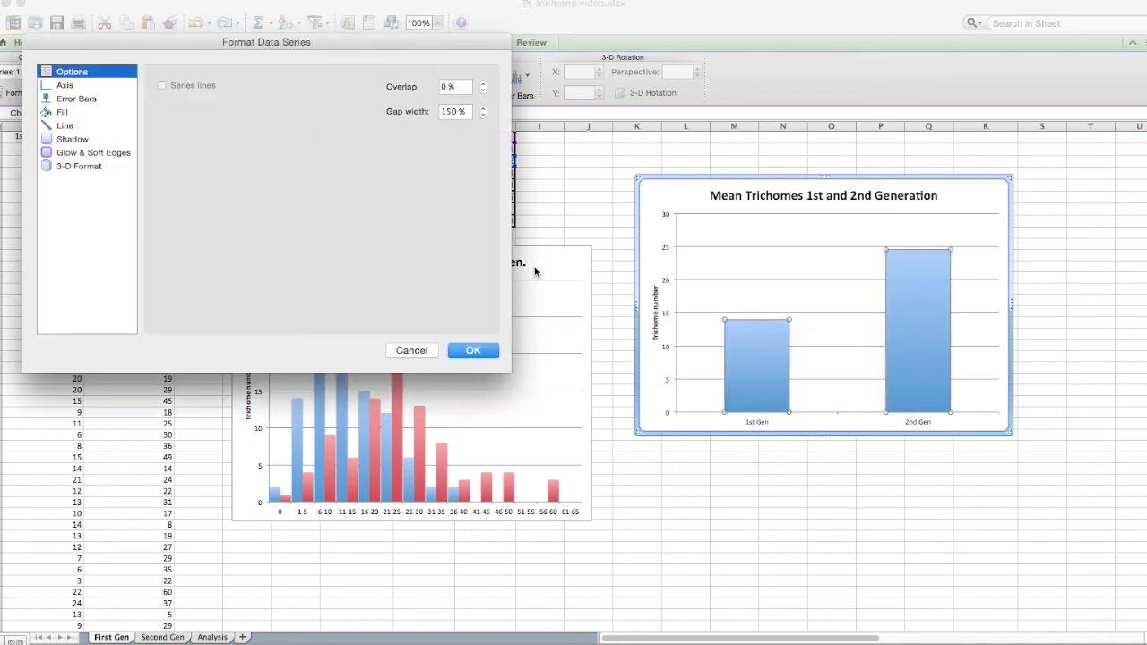
{"action": "left_click", "coordinate": [83, 100]}
{"action": "left_click", "coordinate": [197, 118]}
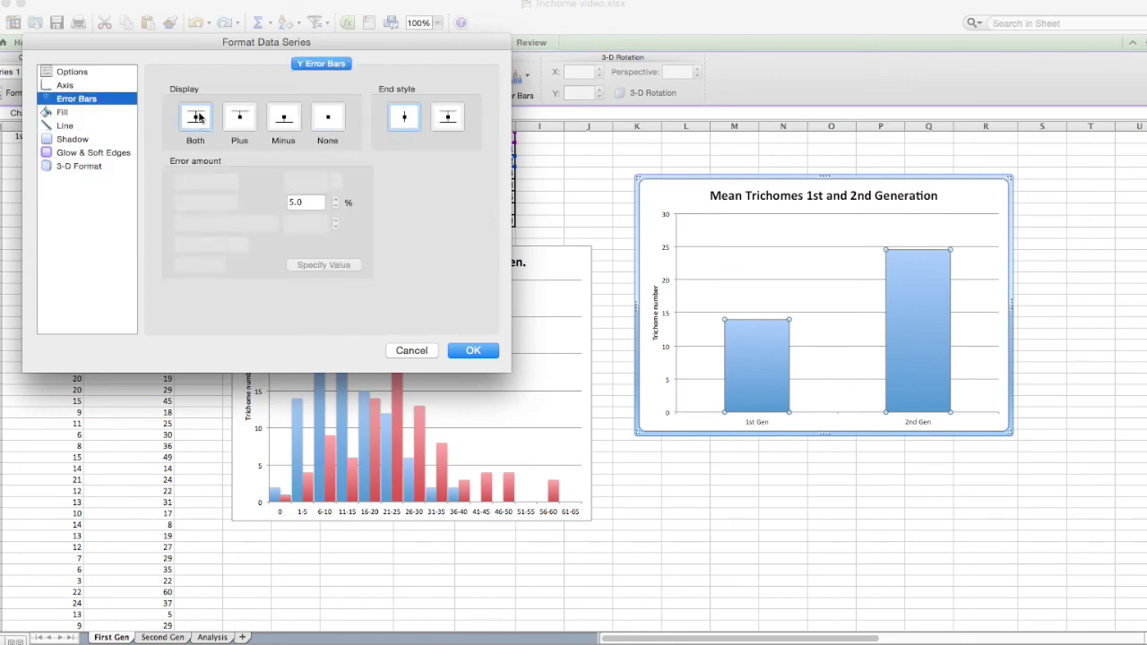
{"action": "left_click", "coordinate": [451, 120]}
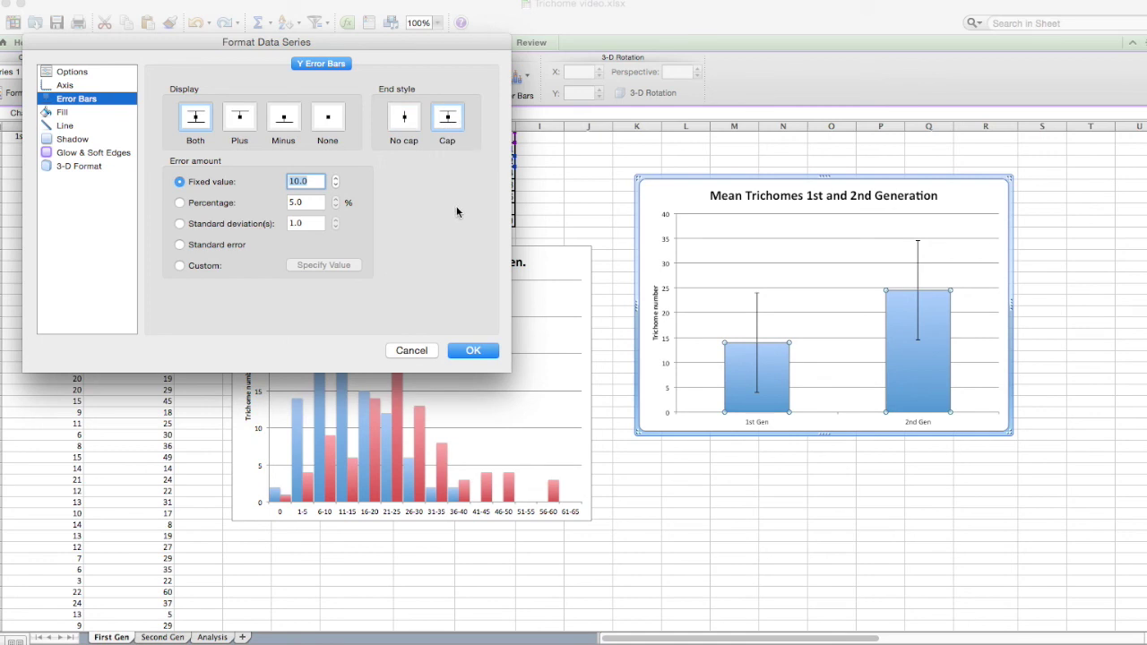
{"action": "left_click", "coordinate": [180, 265]}
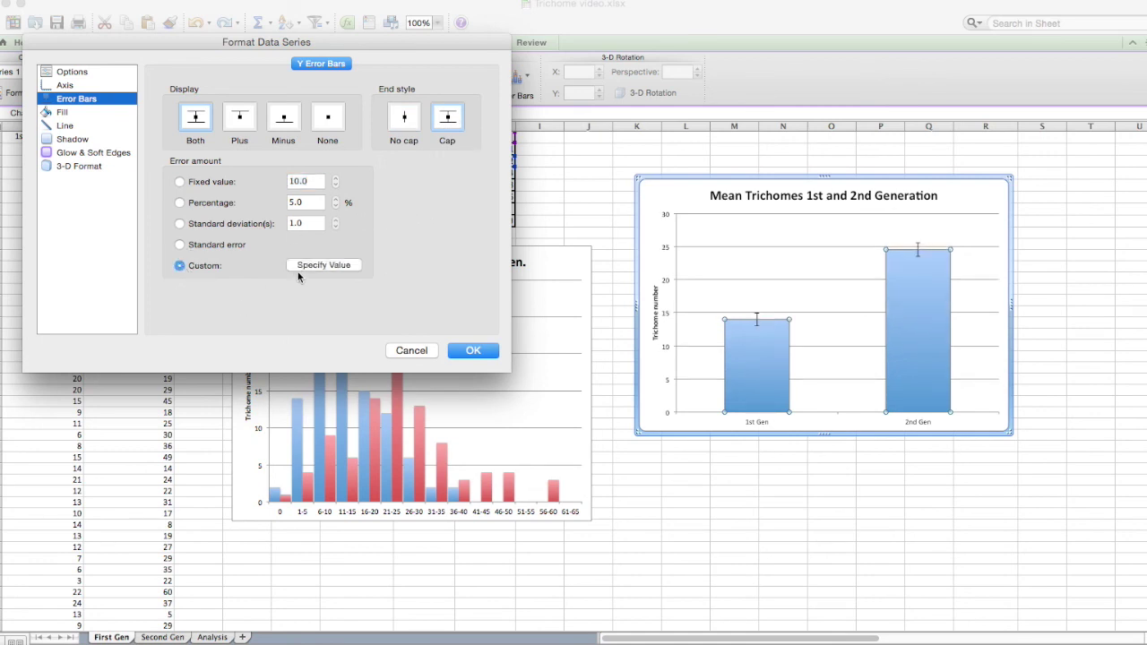
- Set the custom positive error value to the Two S.E. cells G6:H6
{"action": "left_click", "coordinate": [324, 266]}
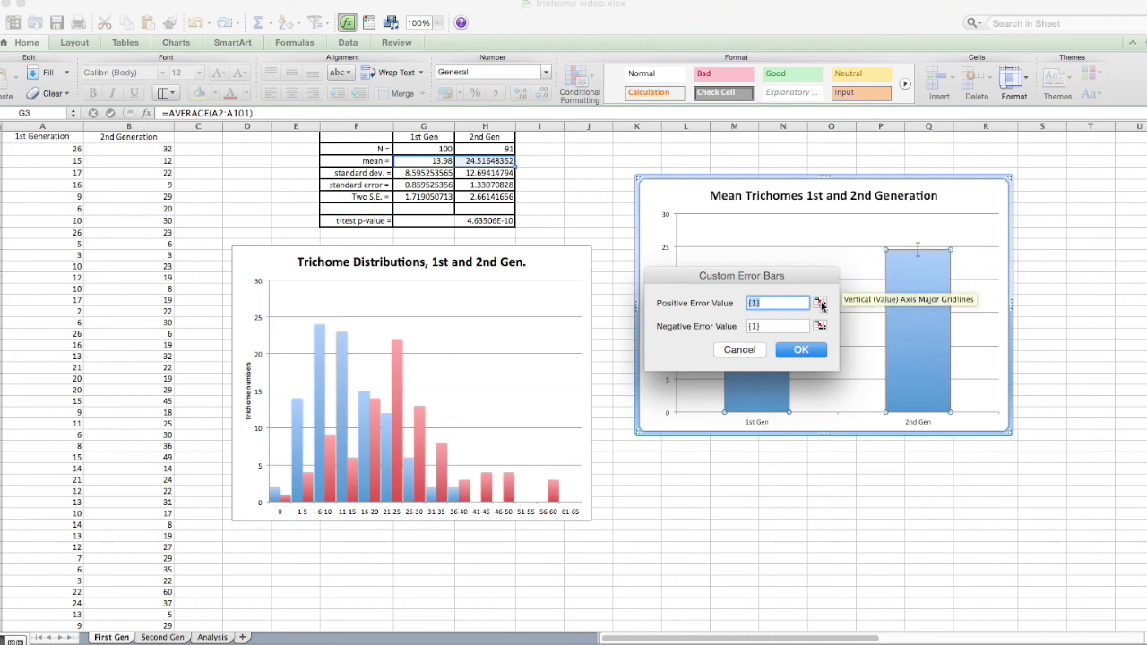
{"action": "left_click", "coordinate": [821, 306]}
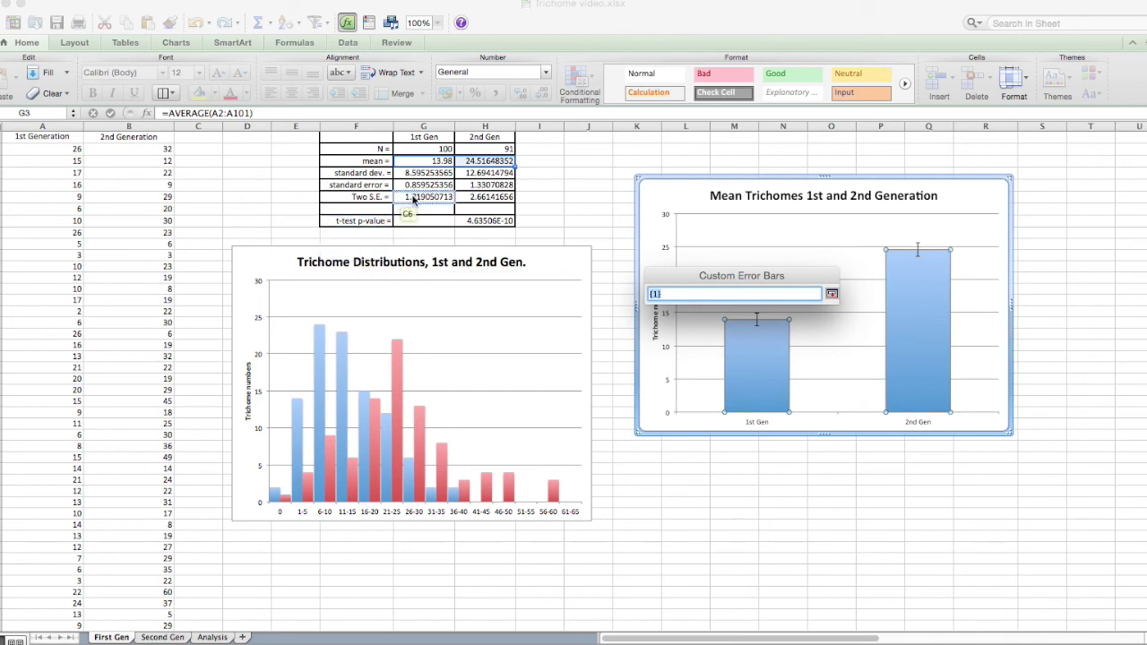
{"action": "left_click", "coordinate": [420, 197]}
{"action": "left_click_drag", "start_coordinate": [420, 199], "coordinate": [478, 201]}
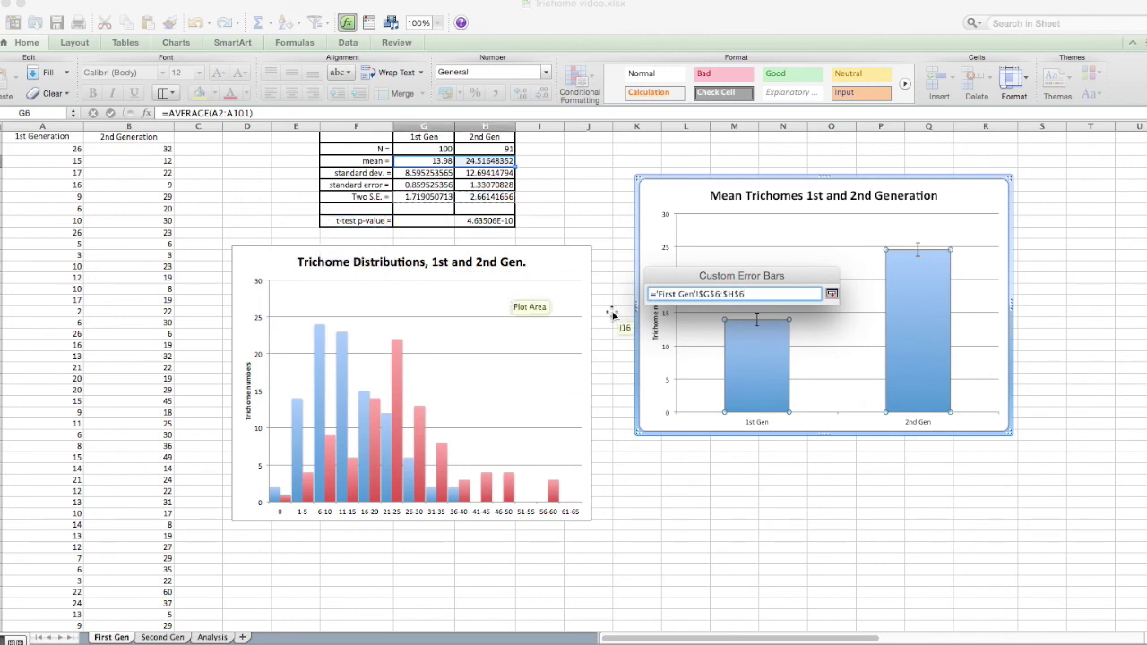
{"action": "left_click", "coordinate": [831, 294]}
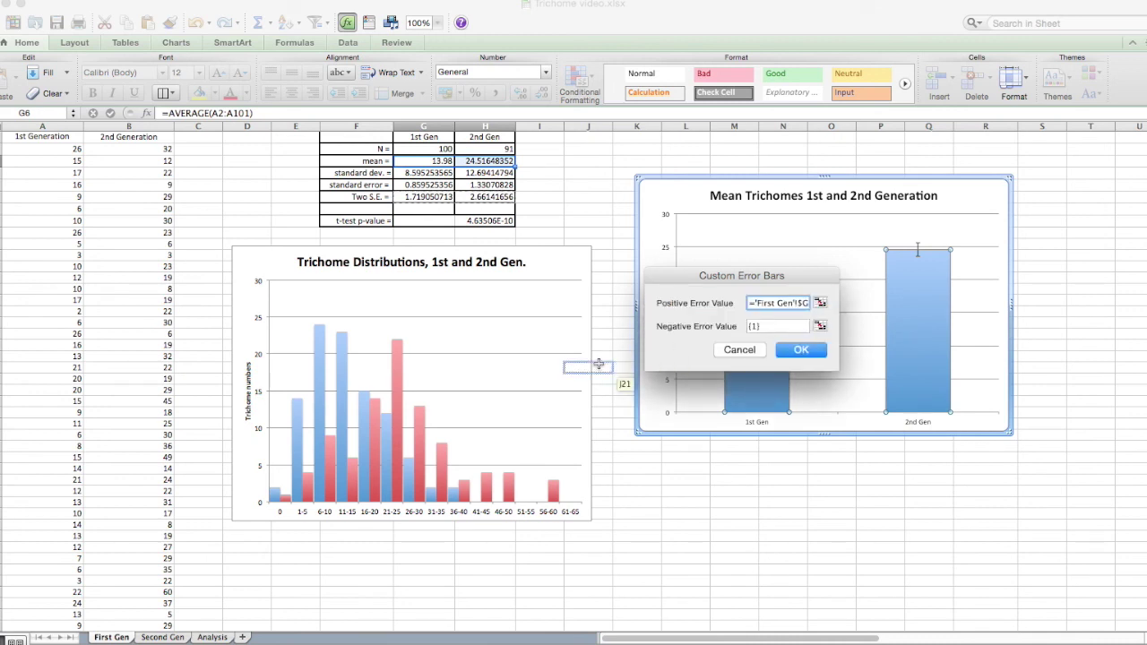
- Set the custom negative error value to the Two S.E. cells G6:H6 and apply the error bars to the means chart
{"action": "left_click", "coordinate": [820, 325]}
{"action": "left_click_drag", "start_coordinate": [416, 199], "coordinate": [481, 206]}
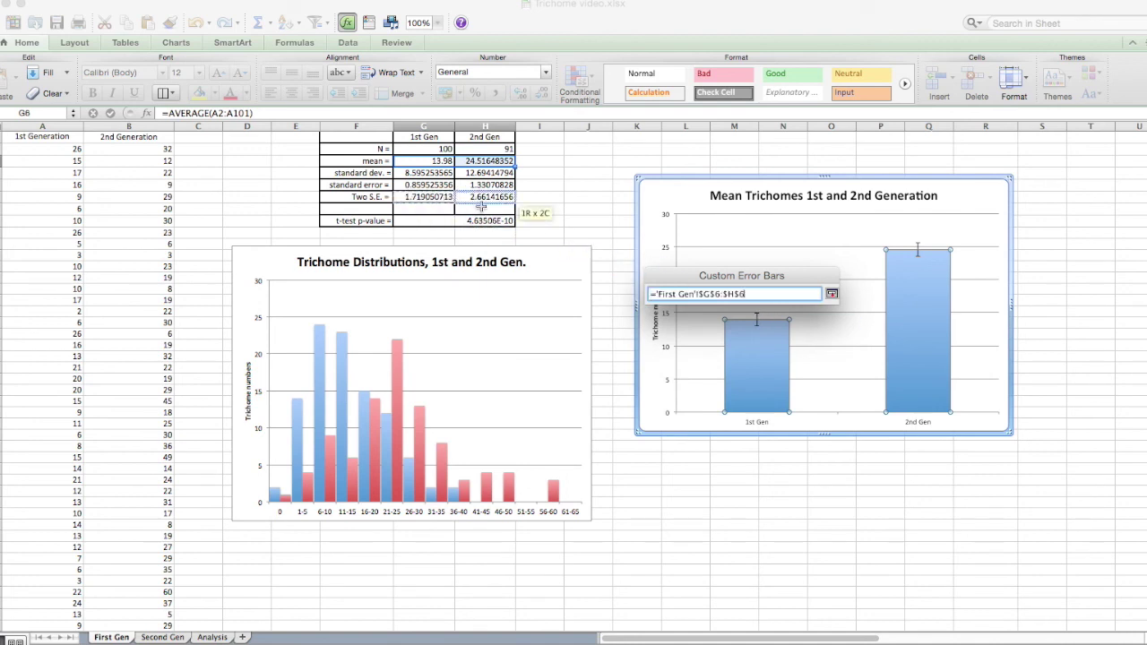
{"action": "left_click", "coordinate": [832, 294]}
{"action": "left_click", "coordinate": [802, 350]}
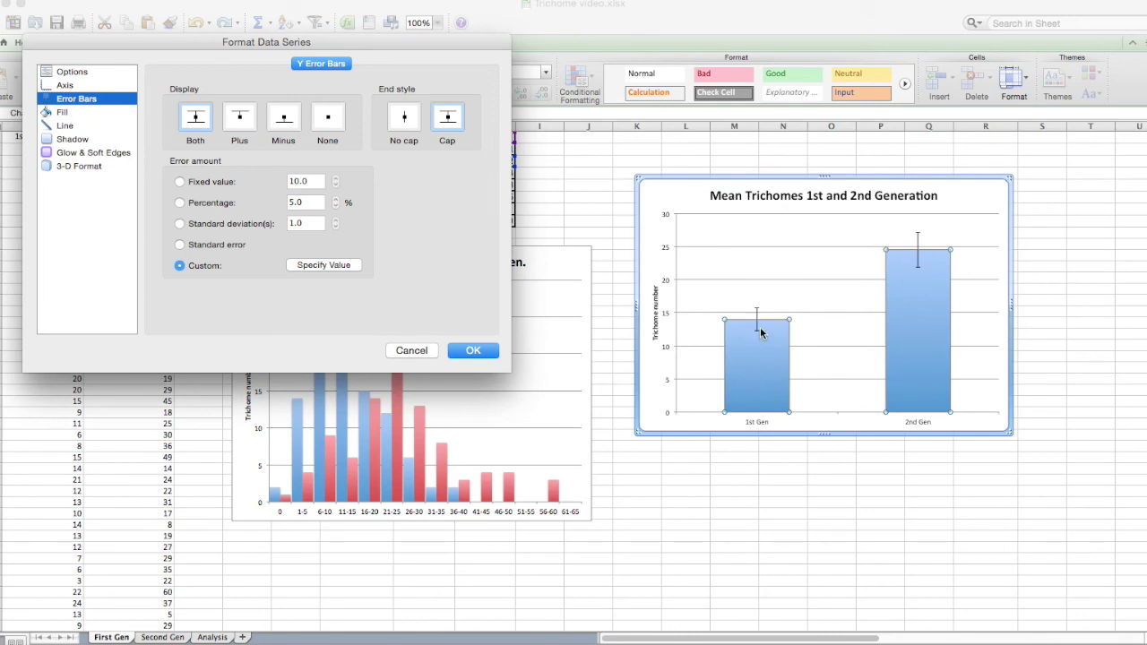
{"action": "left_click", "coordinate": [473, 350]}
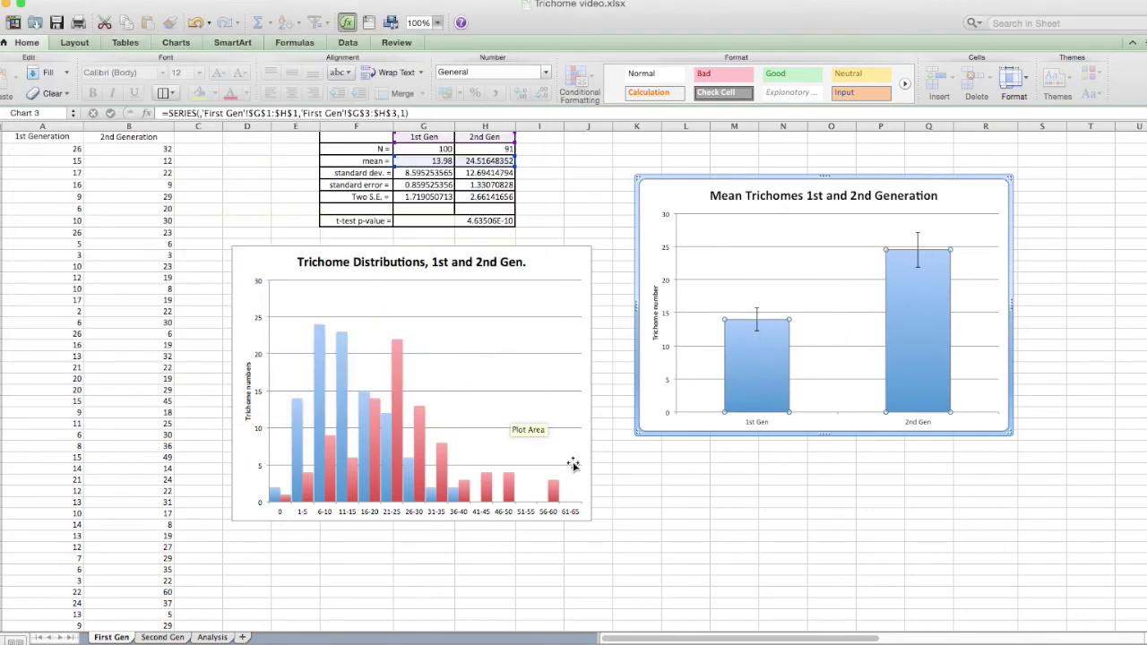
{"action": "left_click", "coordinate": [783, 492]}
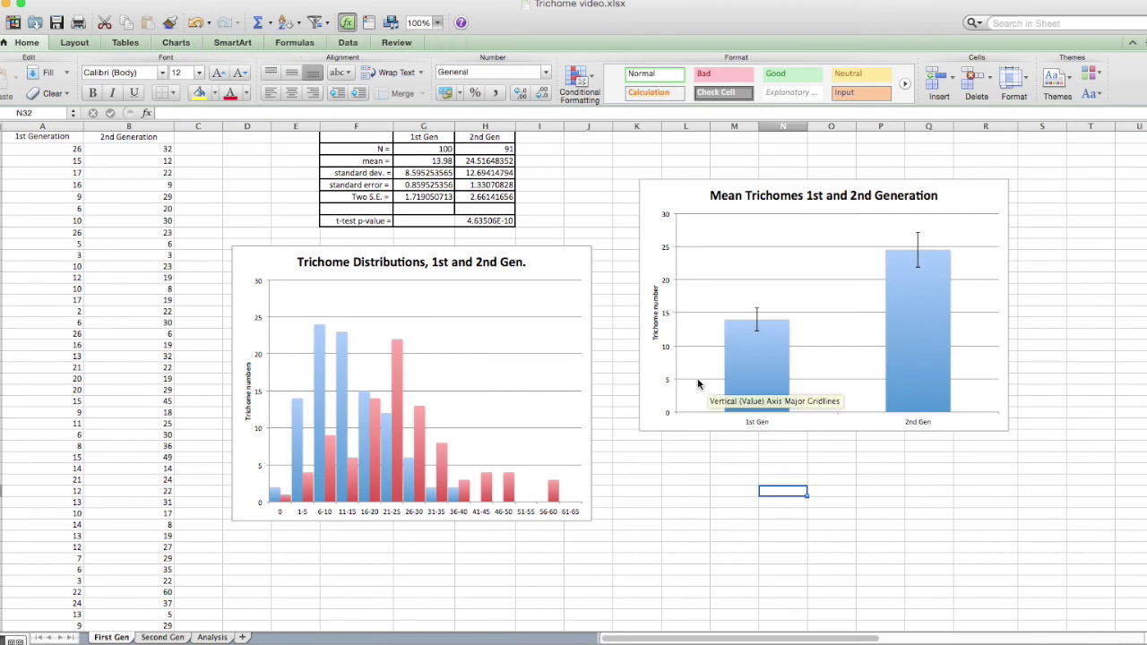
- Change the means chart from columns to a plain line chart without markers
{"action": "mouse_move", "coordinate": [922, 337]}
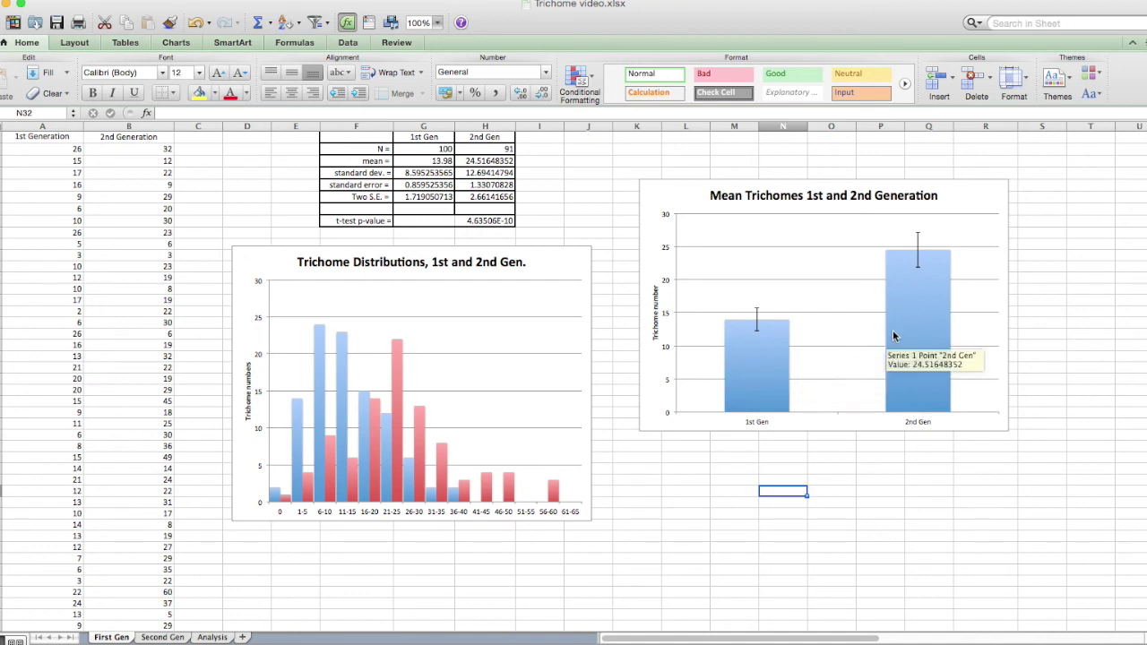
{"action": "right_click", "coordinate": [676, 196]}
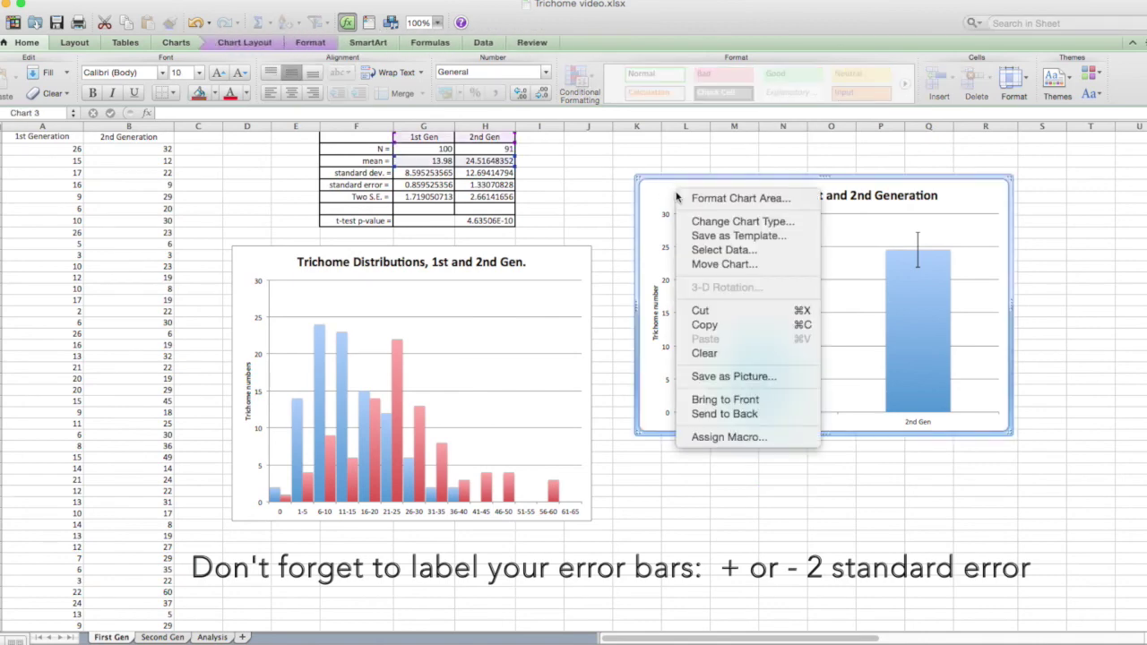
{"action": "left_click", "coordinate": [742, 221]}
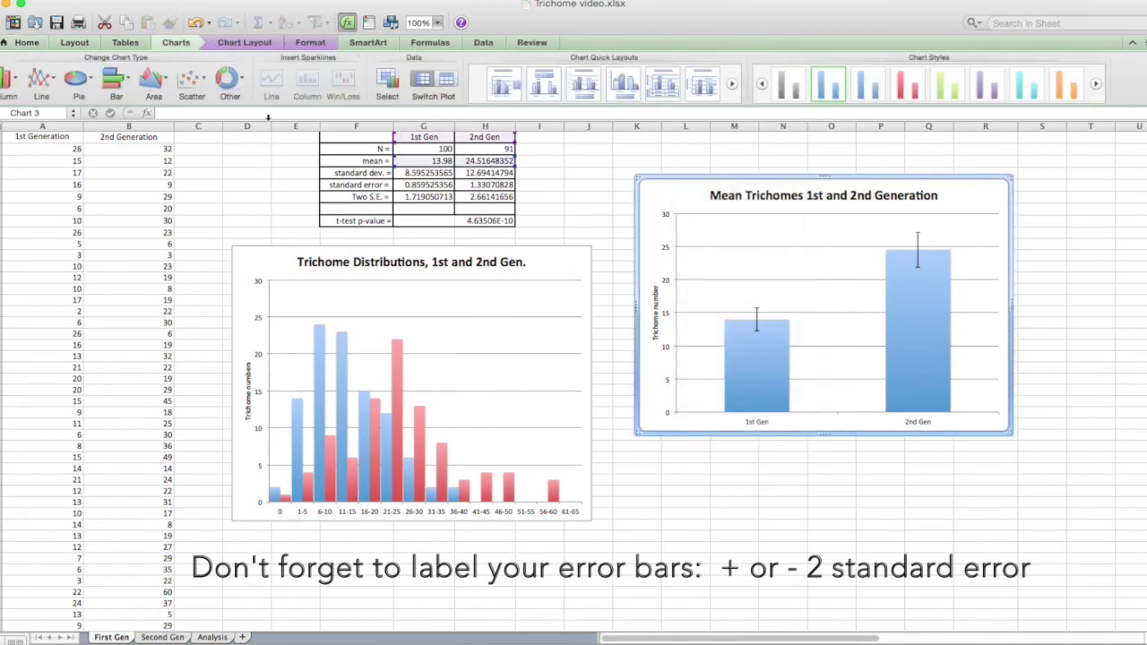
{"action": "left_click", "coordinate": [42, 88]}
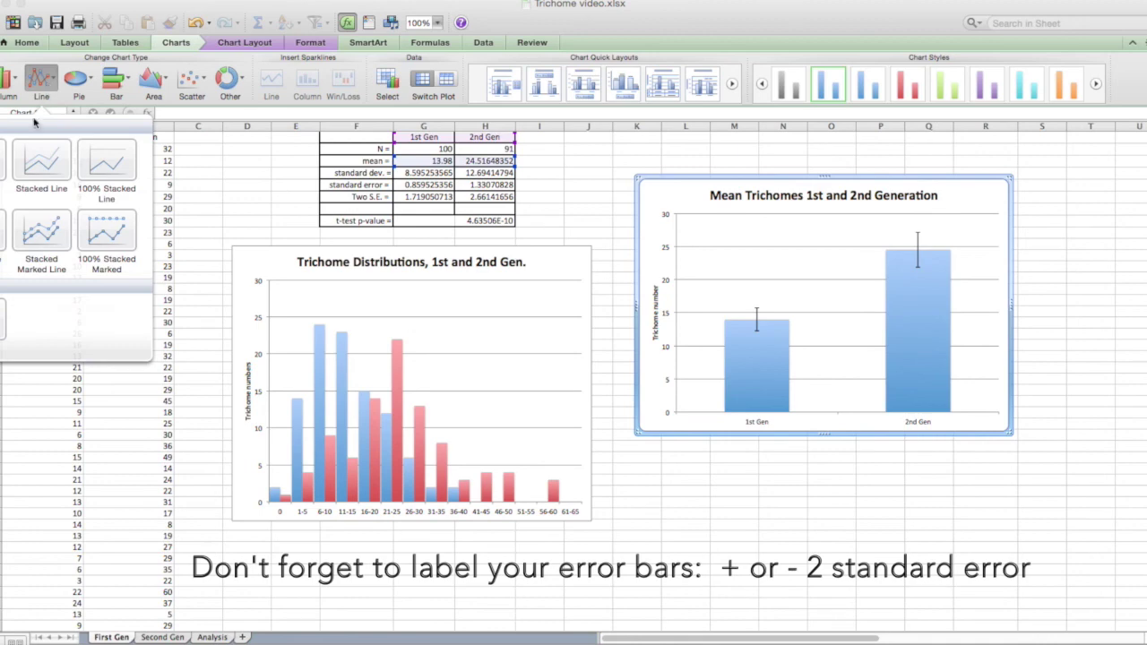
{"action": "left_click", "coordinate": [1, 160]}
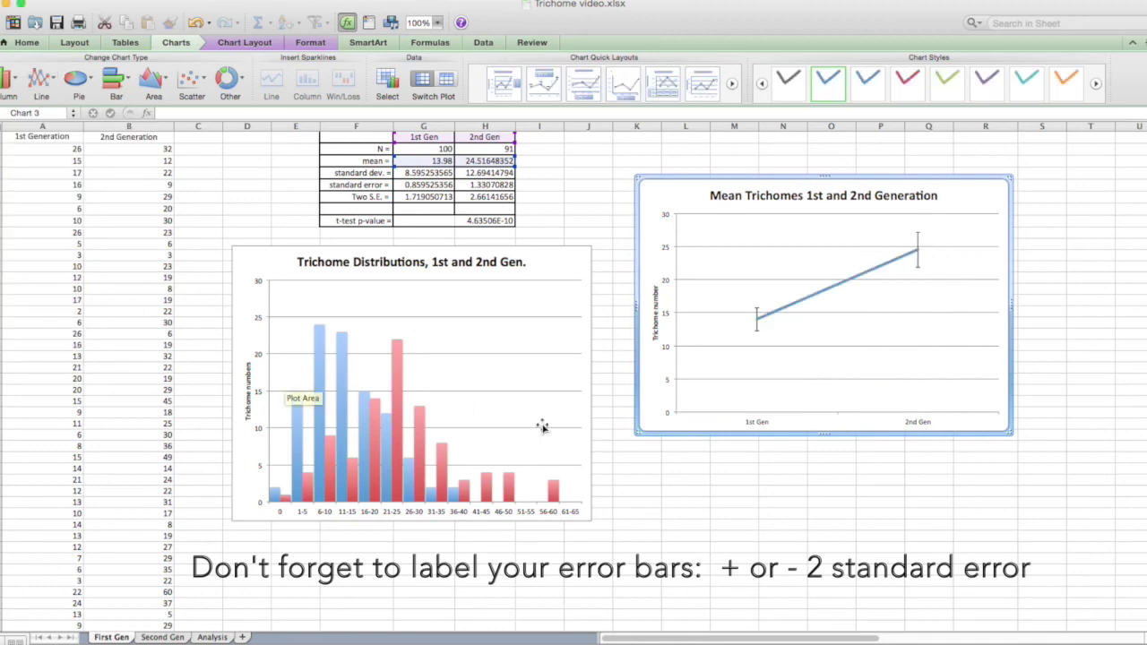
{"action": "left_click", "coordinate": [712, 505]}
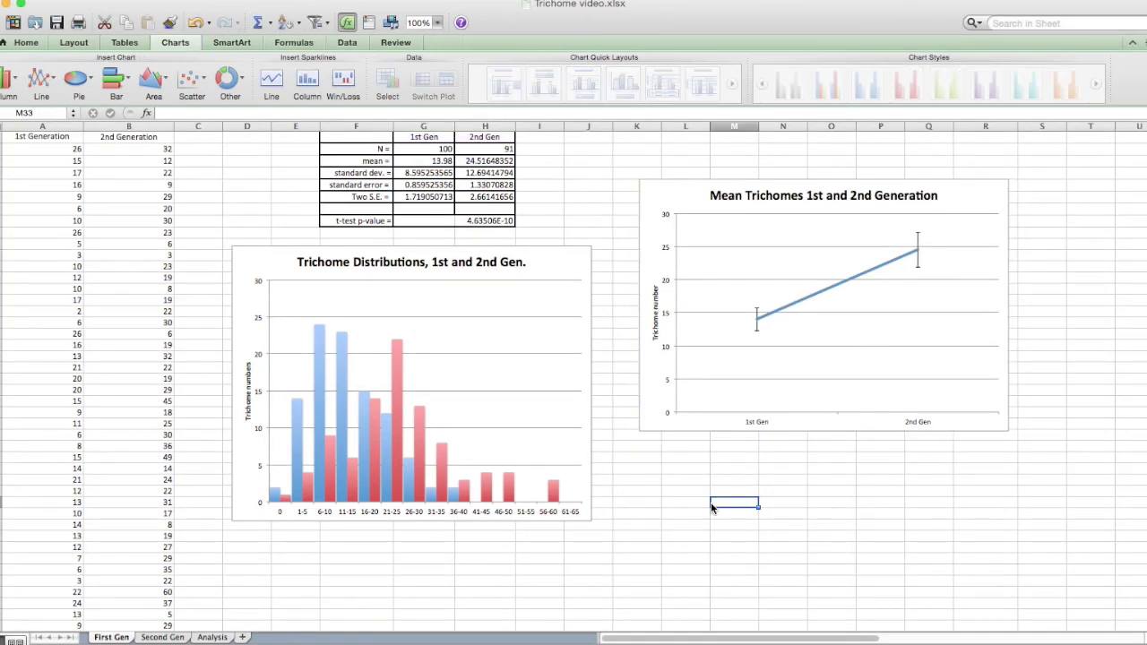